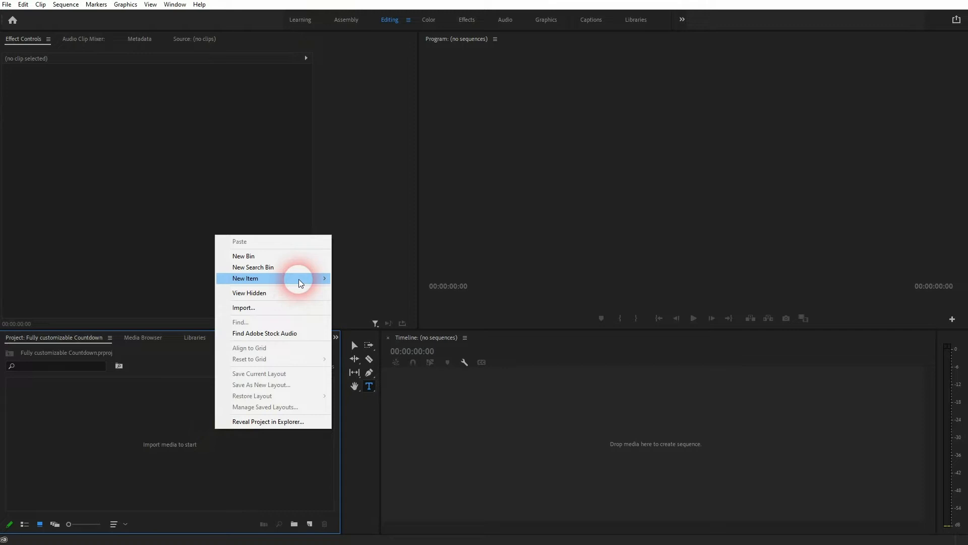
Create a 1920 × 1080 black video item and place it on the timeline as a new sequence
mouse_move(298, 280)
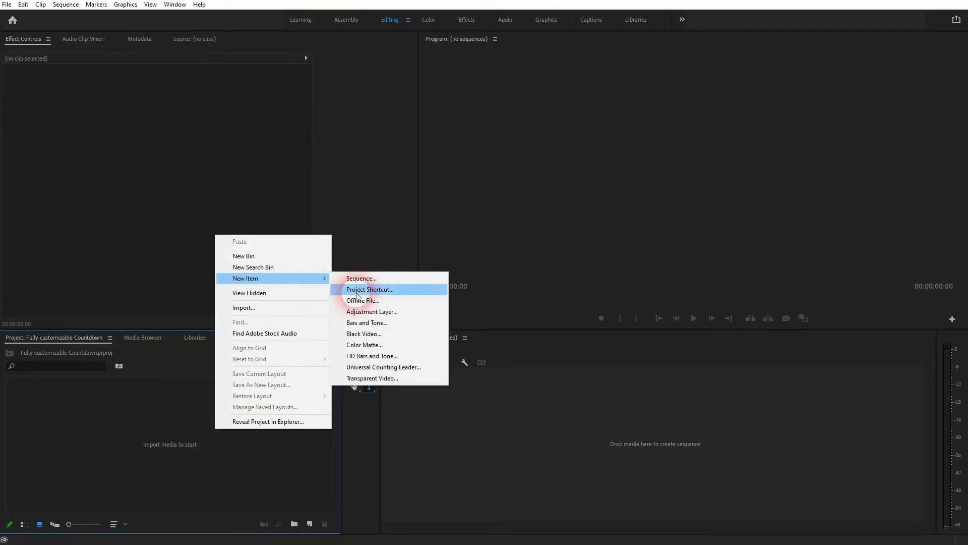
click(390, 335)
click(465, 248)
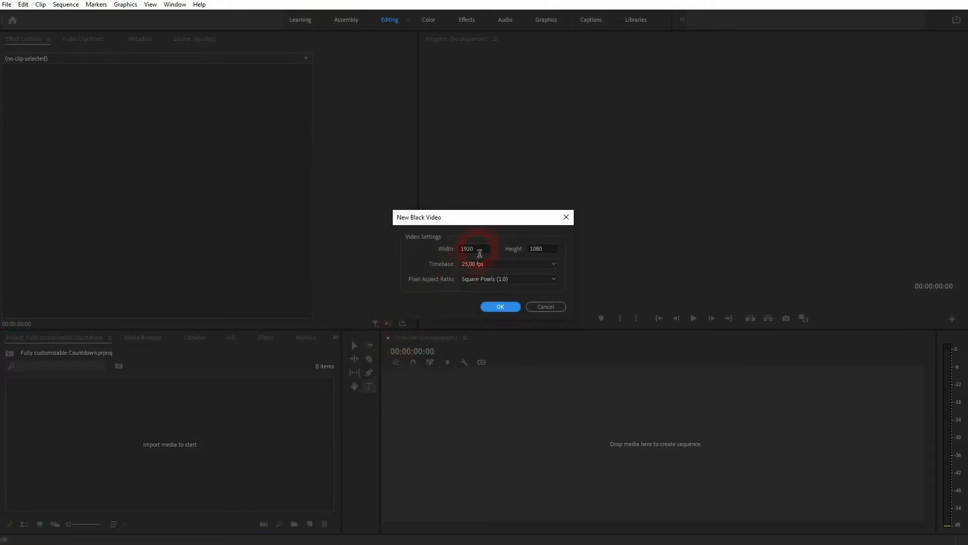
click(534, 251)
click(500, 306)
drag(70, 413, 519, 435)
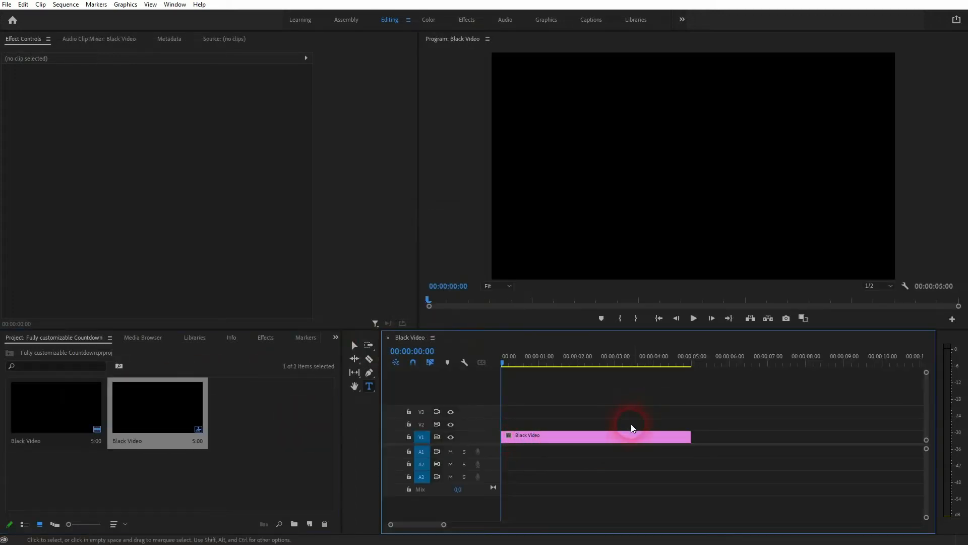
Set the black video clip's duration on the timeline to 00:00:05:00
drag(690, 441, 580, 441)
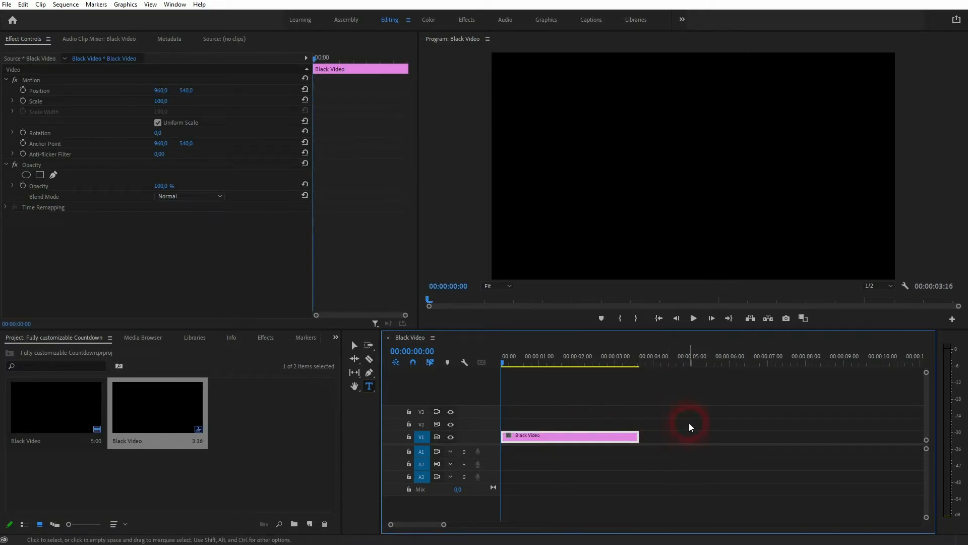
right_click(601, 441)
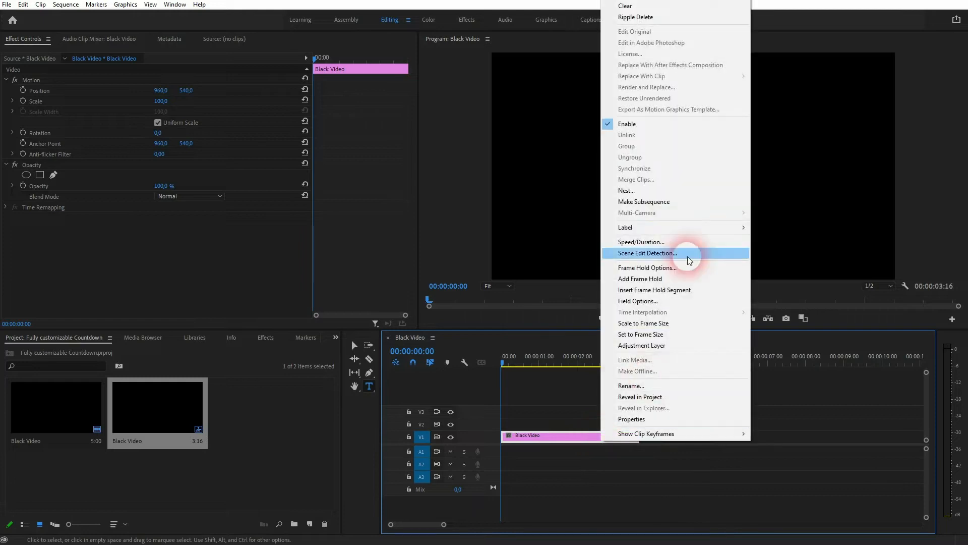
click(662, 243)
click(501, 231)
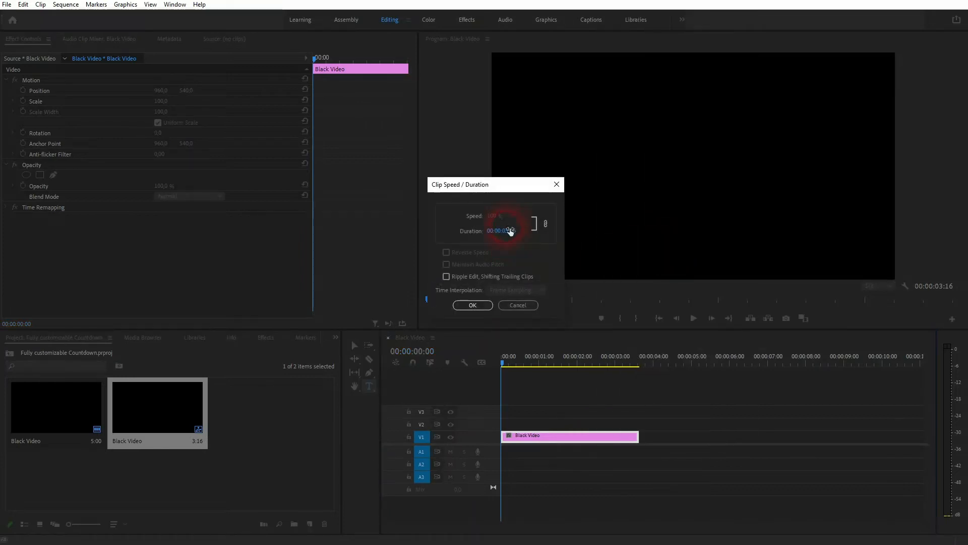
click(506, 230)
key(Delete)
text(5)
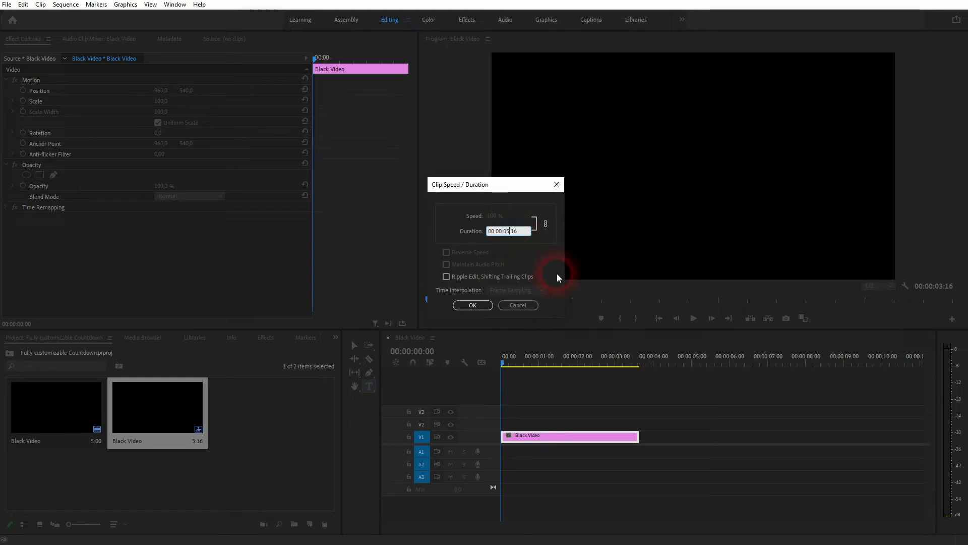
key(Delete)
key(Delete)
text(00)
click(474, 306)
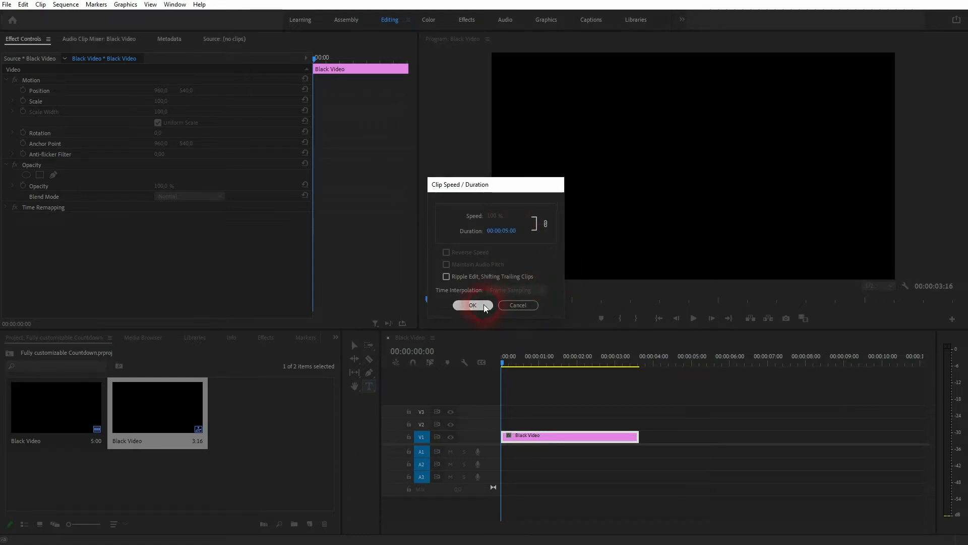
Add a text layer reading 00:05 near the centre of the video frame
click(371, 387)
click(354, 346)
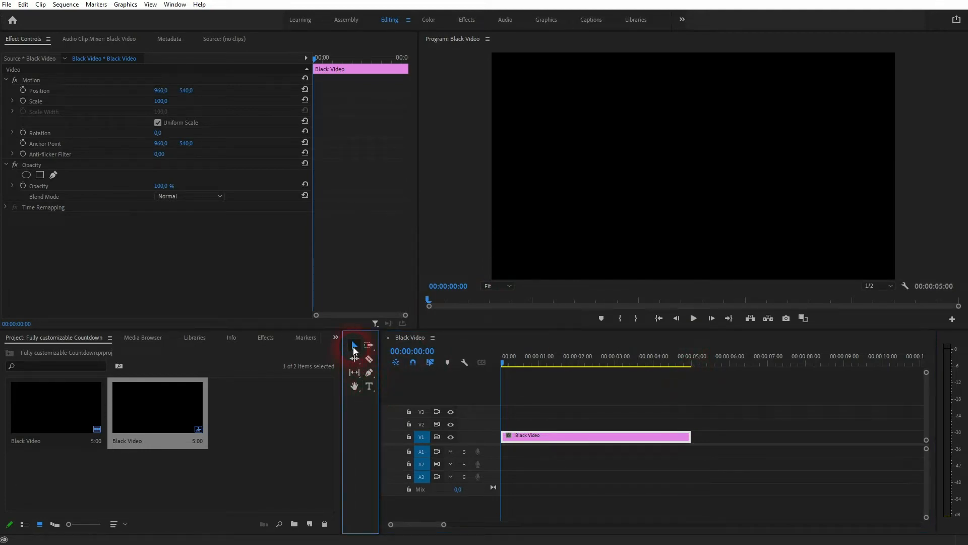
click(370, 386)
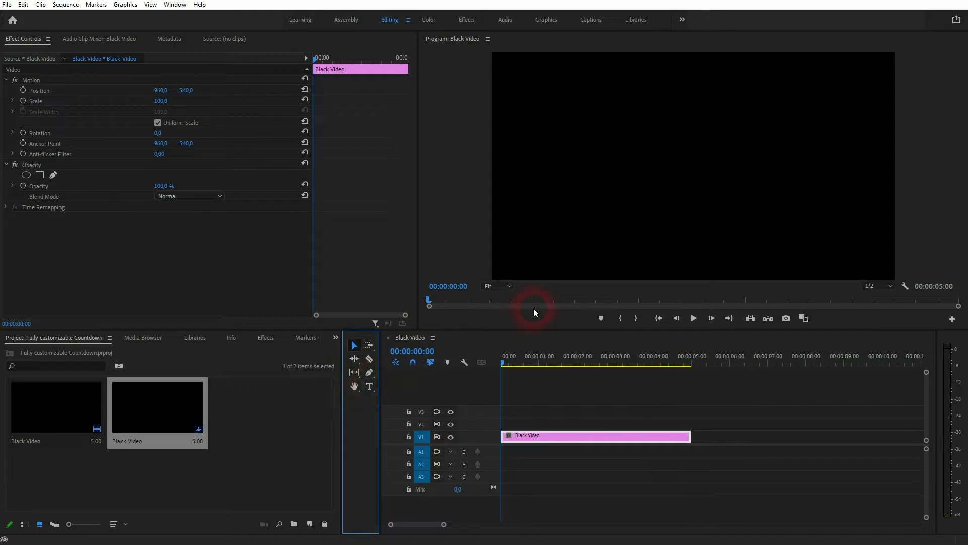
click(652, 174)
text(00:05)
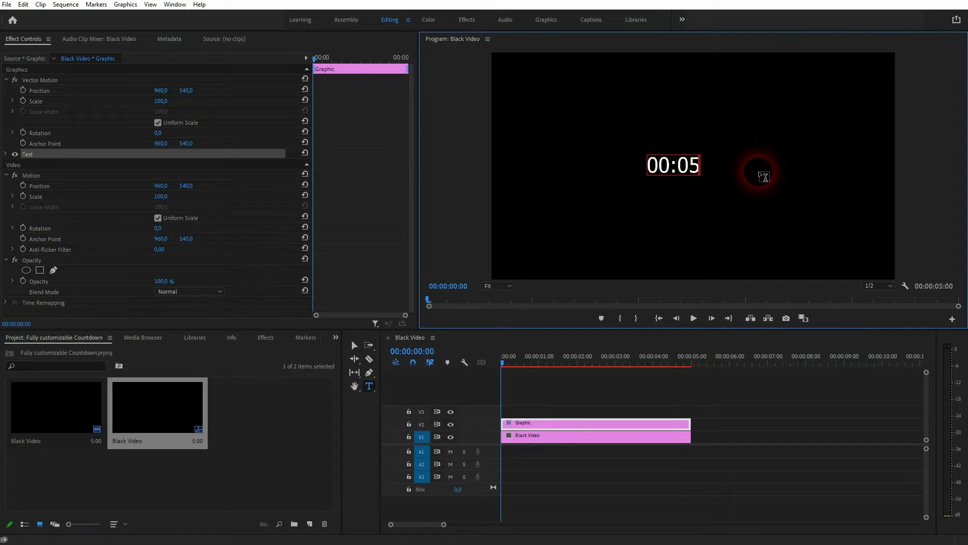
Change the text layer to read 00:10
key(BackSpace)
key(BackSpace)
text(10)
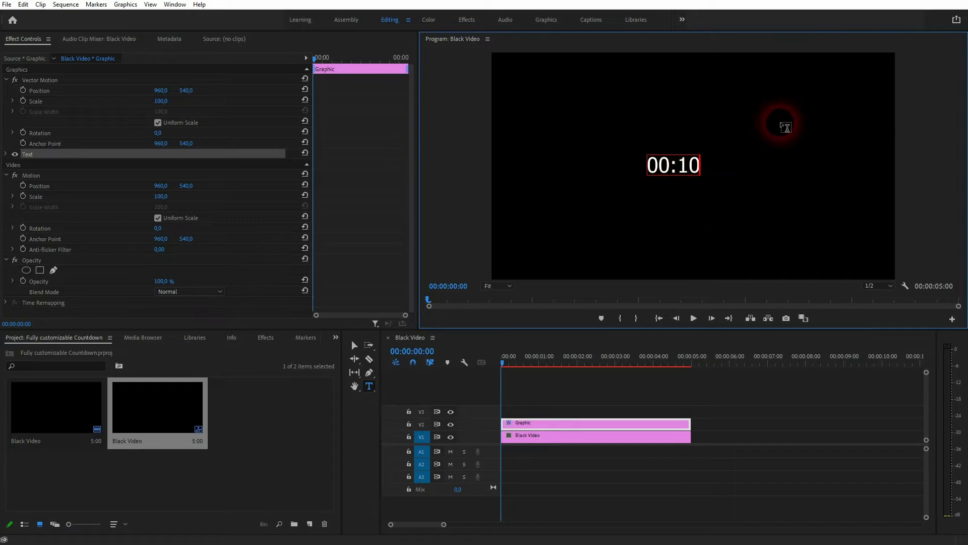
click(680, 437)
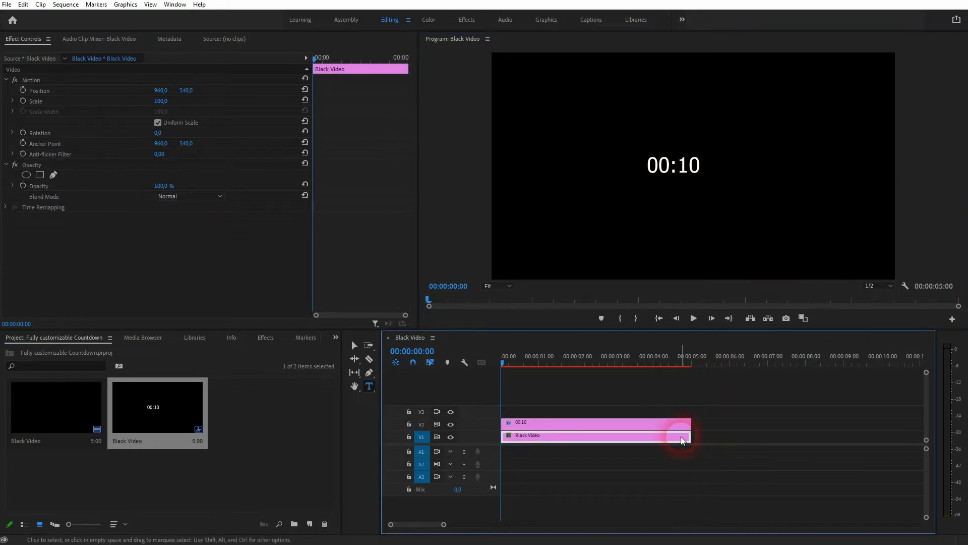
right_click(682, 440)
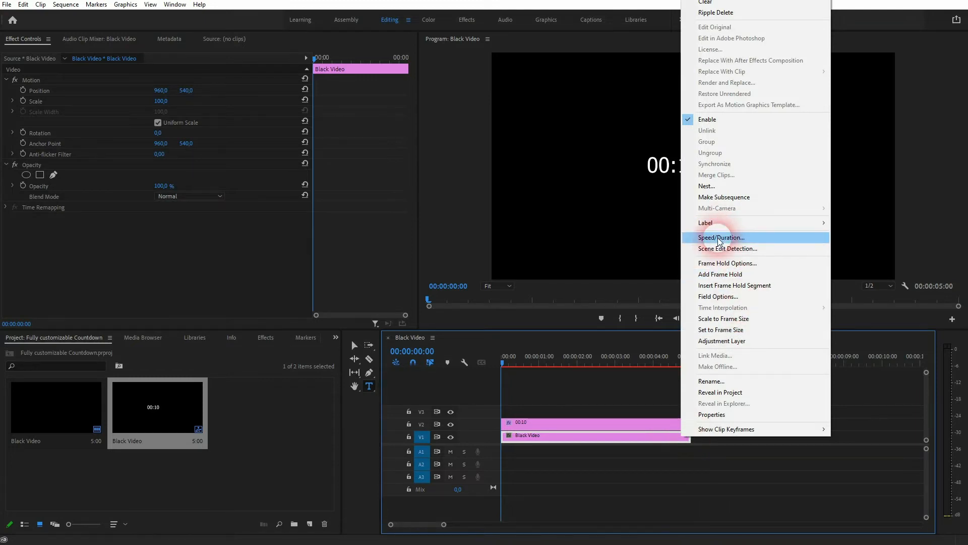
click(635, 180)
Rewrite the text layer as a stacked countdown with one time per line, from 00:05 down to 00:00
click(689, 166)
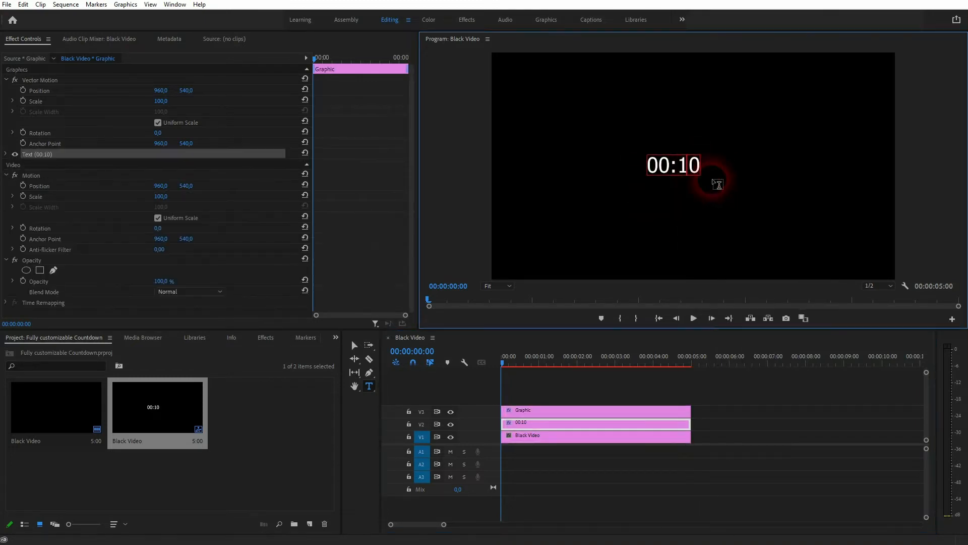
key(BackSpace)
key(Delete)
text(05)
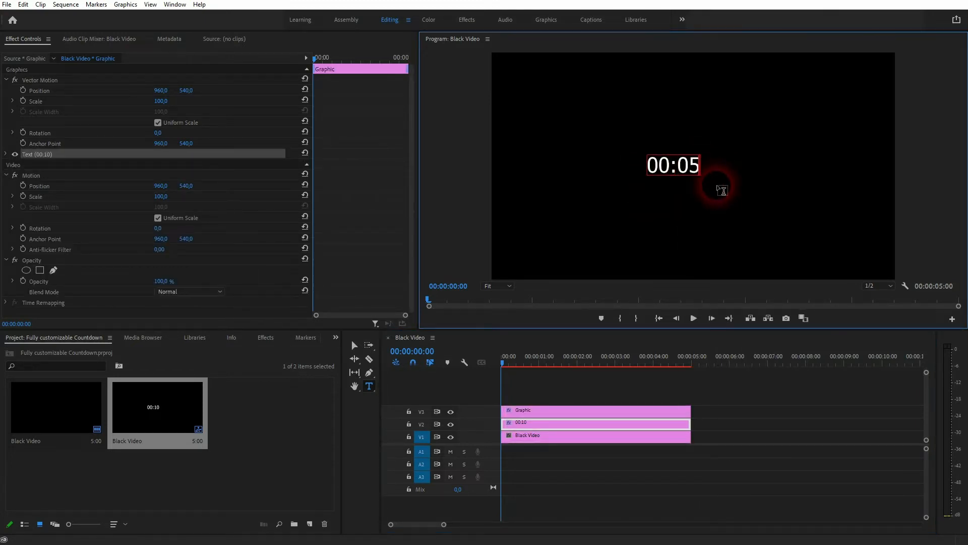
key(Return)
text(00:04)
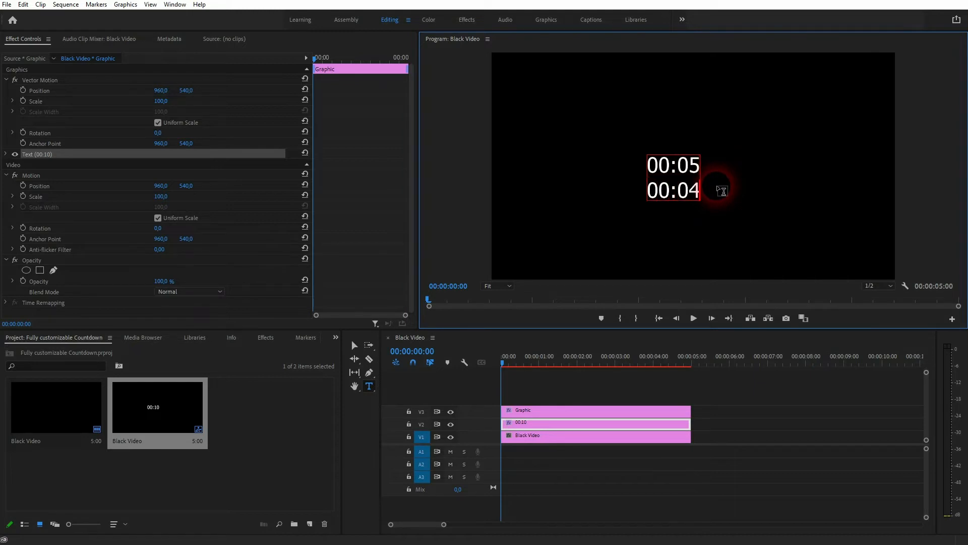
key(Return)
text(00:)
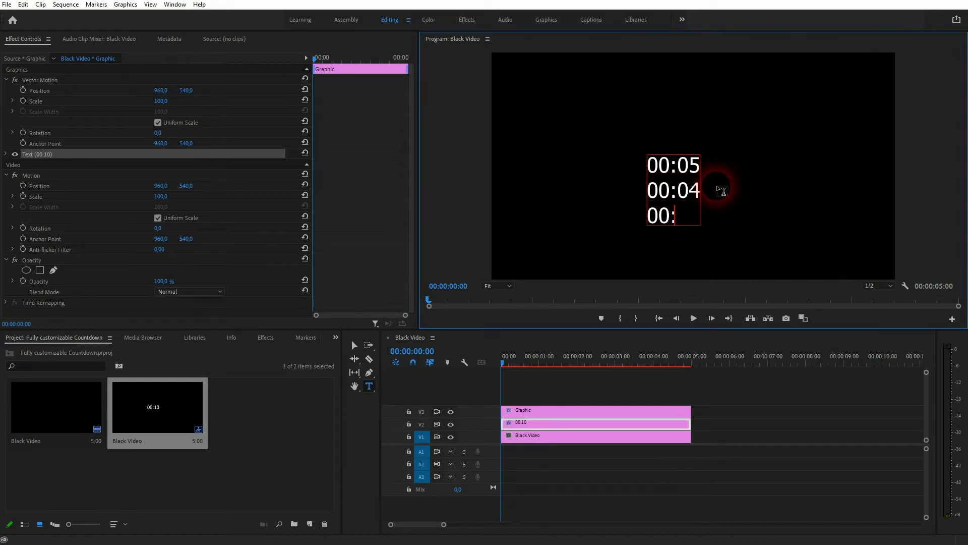
text(03 00:02)
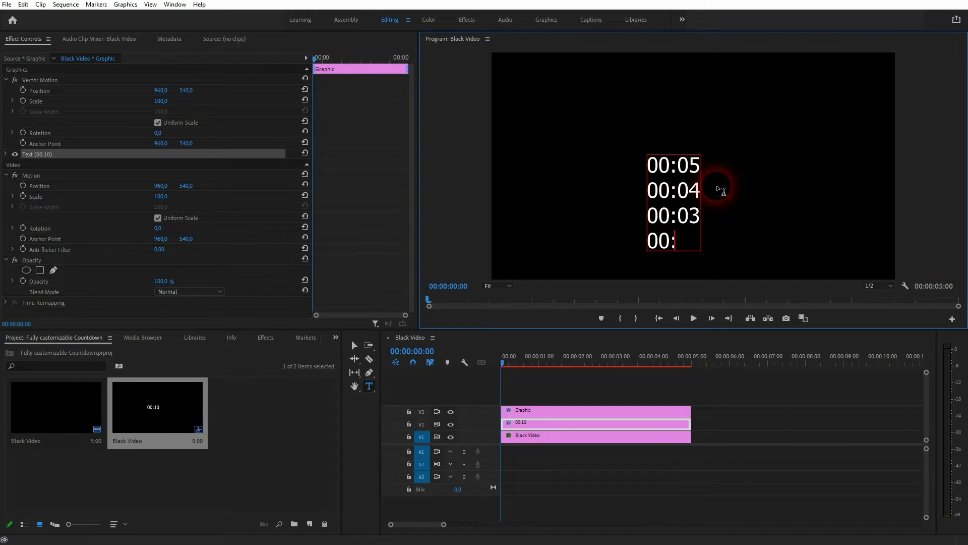
key(Return)
text(00:01)
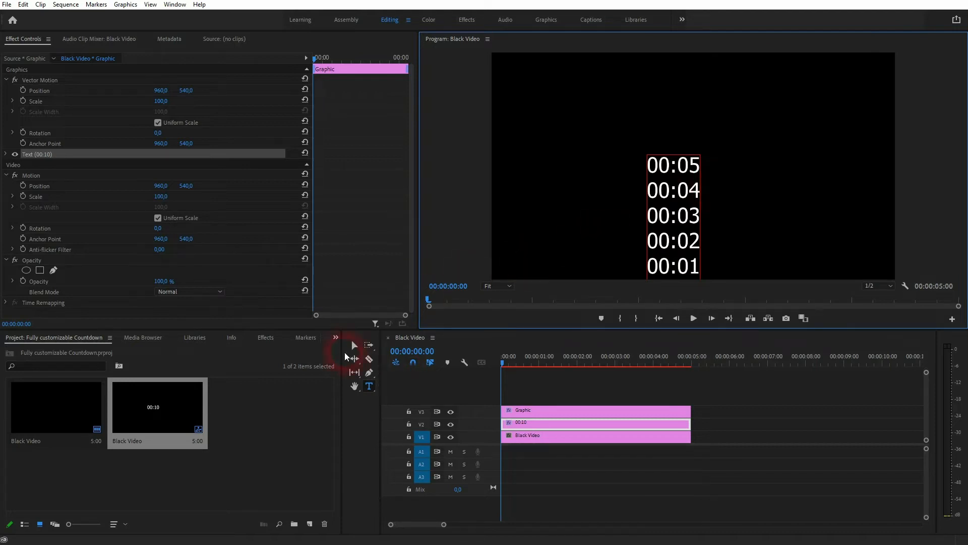
Move the stacked countdown text so its 00:05 line sits near the middle of the frame
click(350, 343)
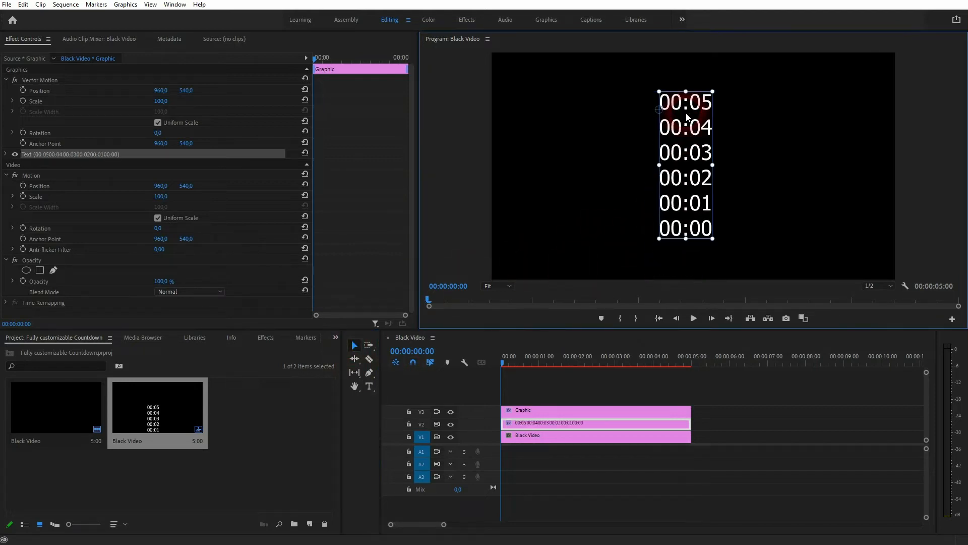
drag(692, 104, 688, 156)
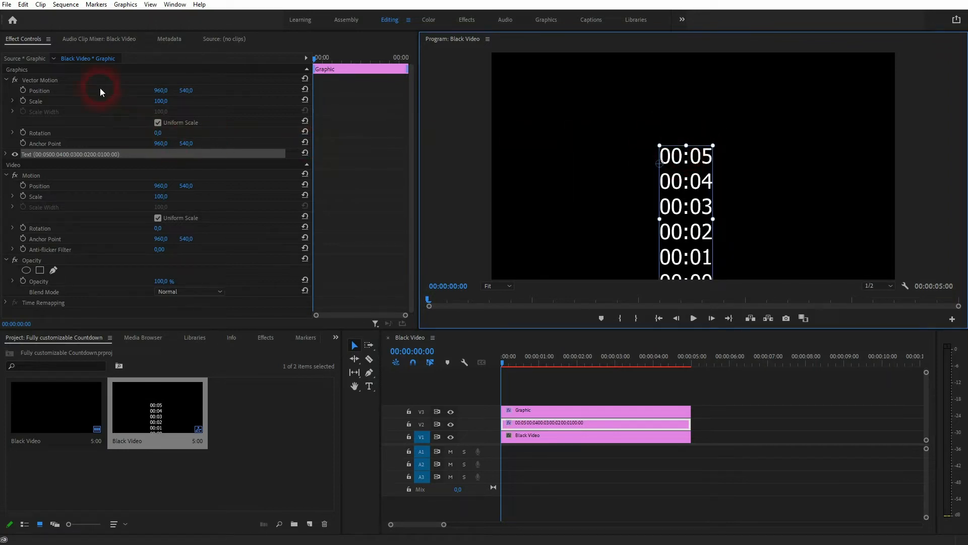
click(53, 79)
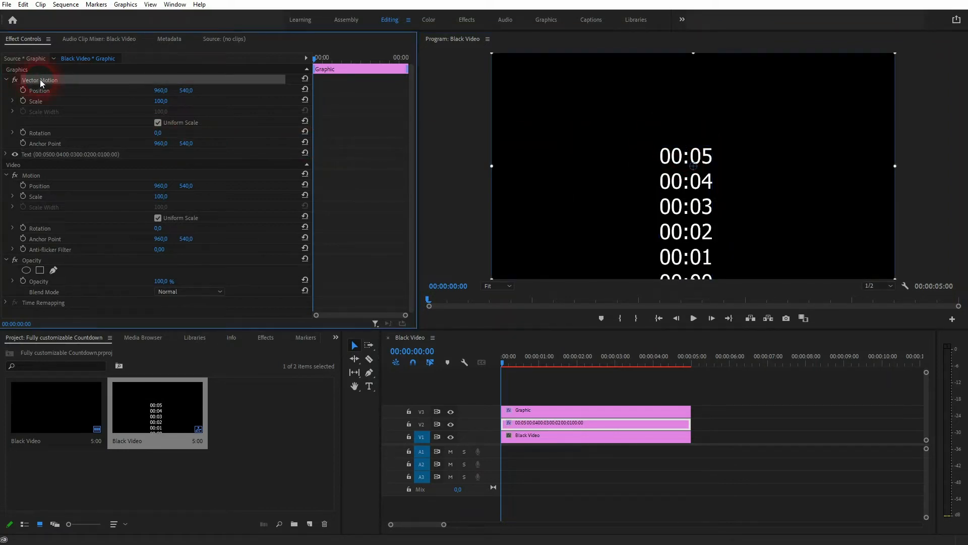
click(41, 157)
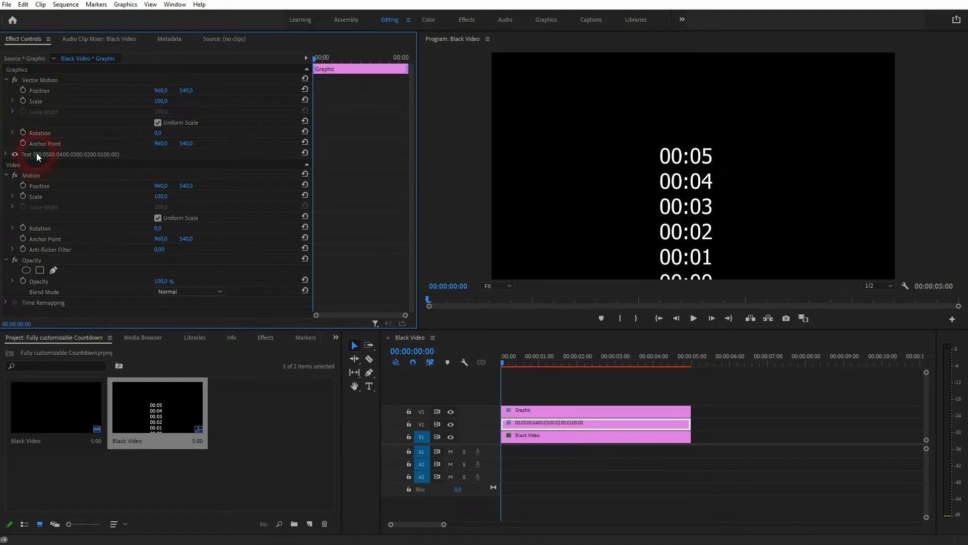
Delete the empty graphic clip from video track V3
click(561, 394)
click(566, 428)
click(545, 408)
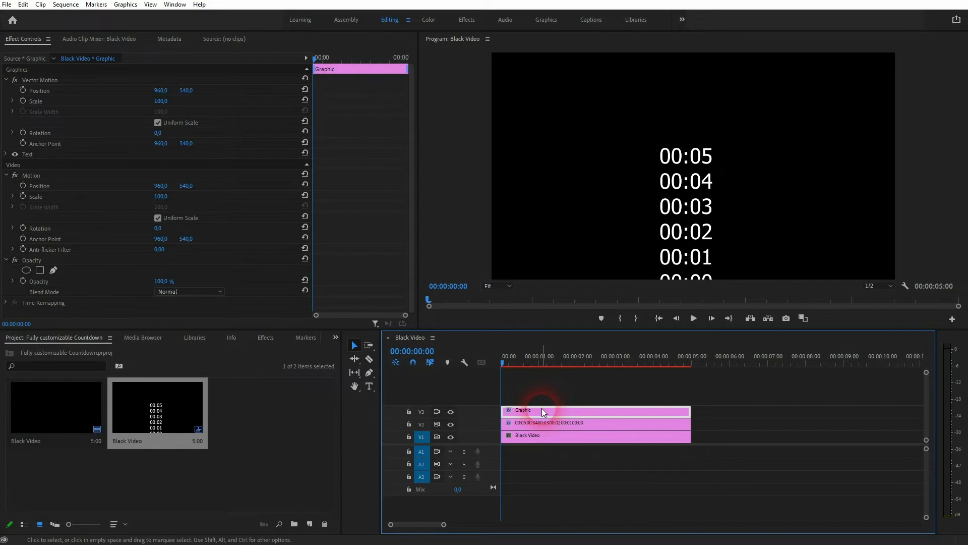
key(Delete)
Nudge the stacked countdown text slightly left and down in the frame
click(558, 422)
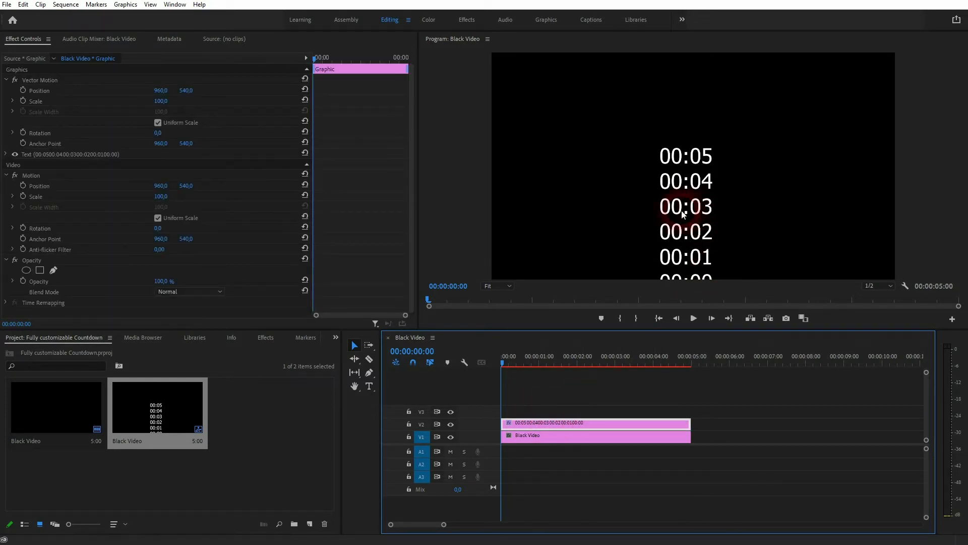
drag(705, 193, 700, 196)
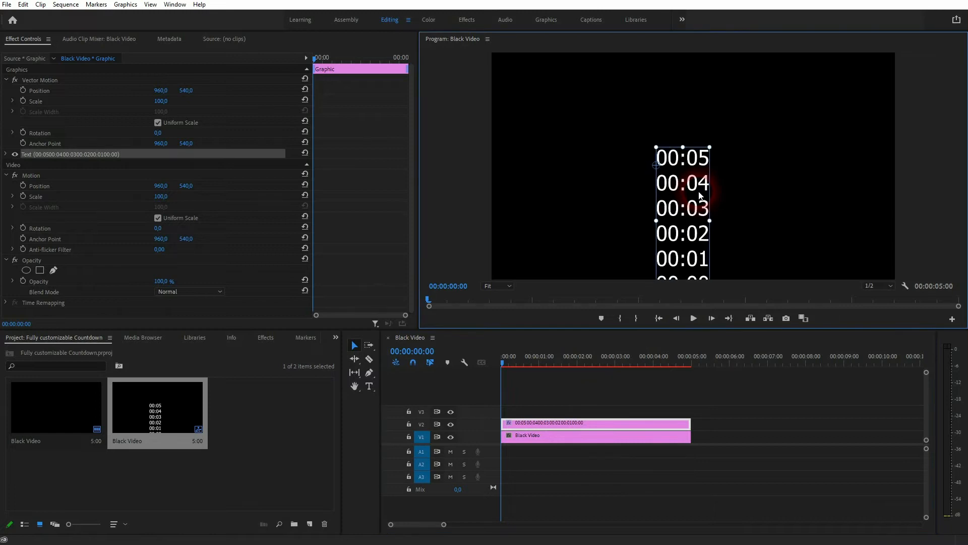
click(563, 387)
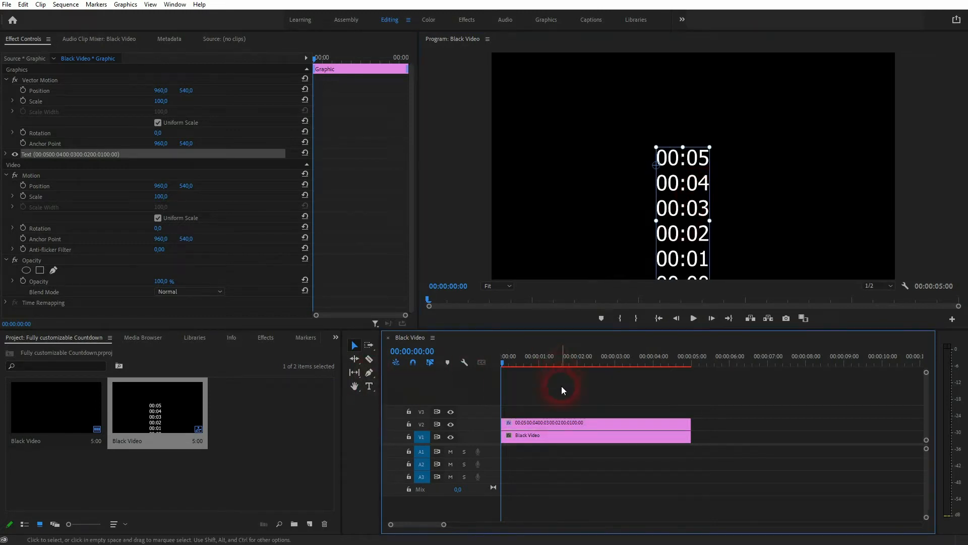
Add a separate text layer reading 00:05 in the upper-left area of the video frame
click(369, 386)
click(533, 91)
click(536, 409)
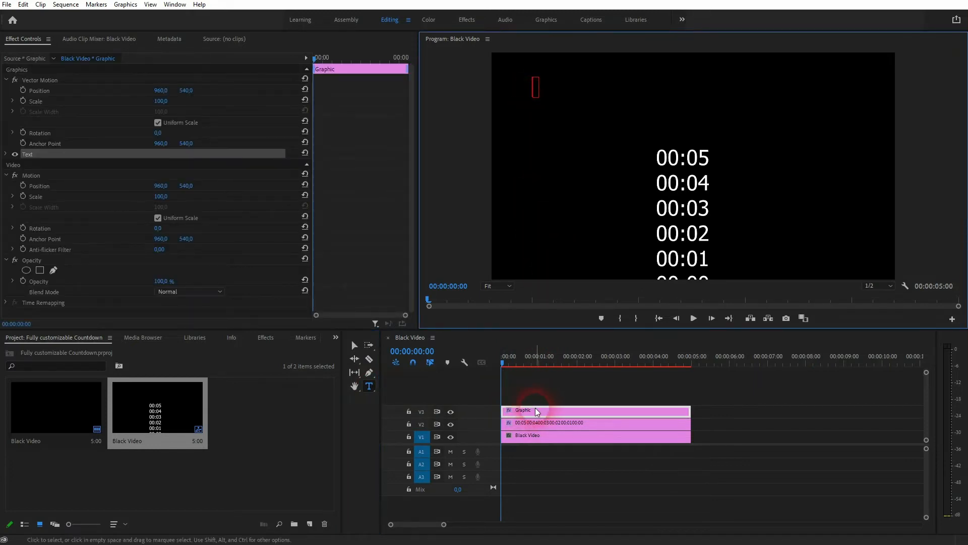
text(00:05)
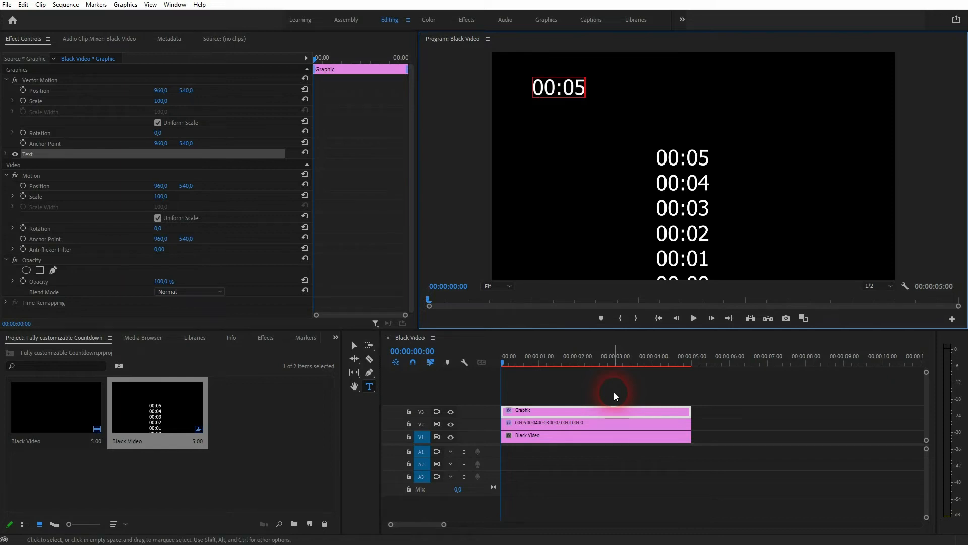
click(353, 345)
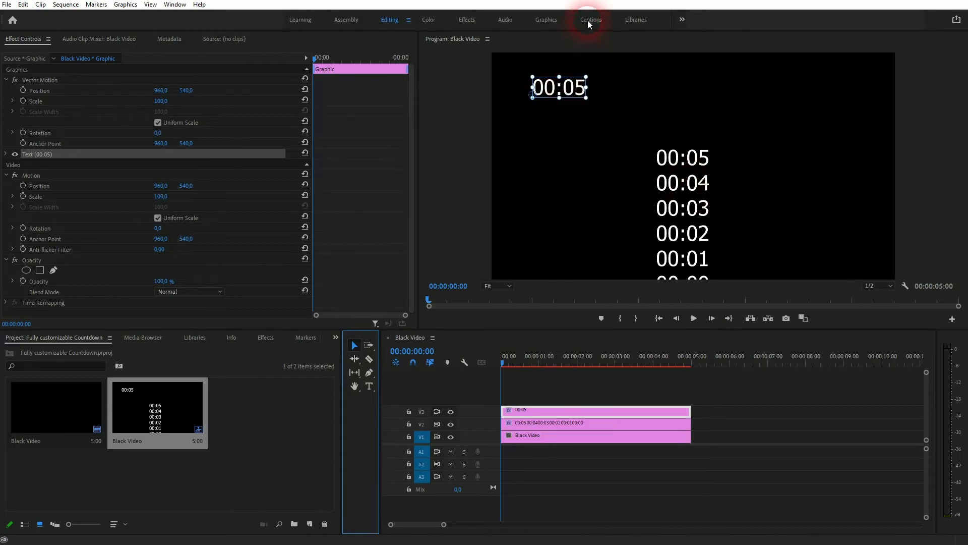
Centre the separate 00:05 text horizontally and vertically in the frame using the Graphics workspace, and return to the Editing workspace
click(556, 21)
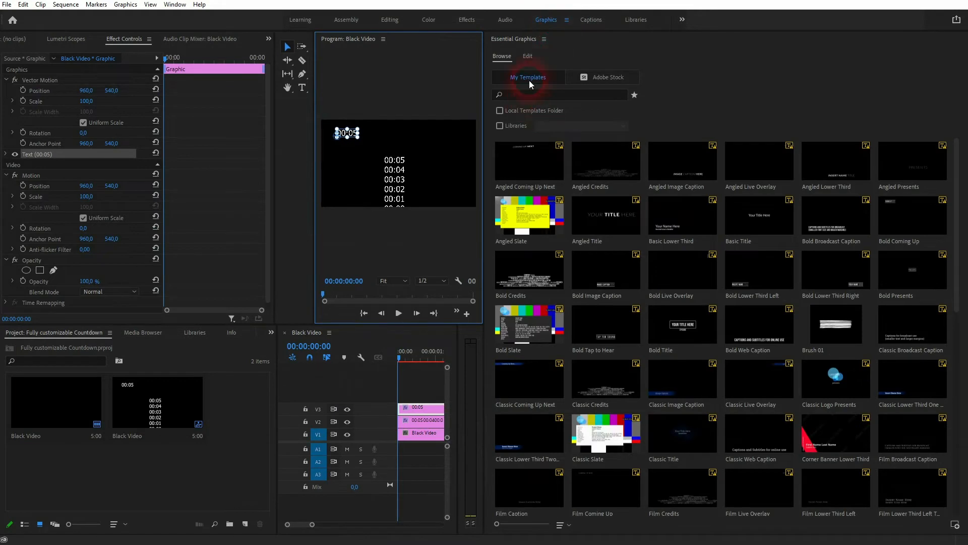
click(528, 56)
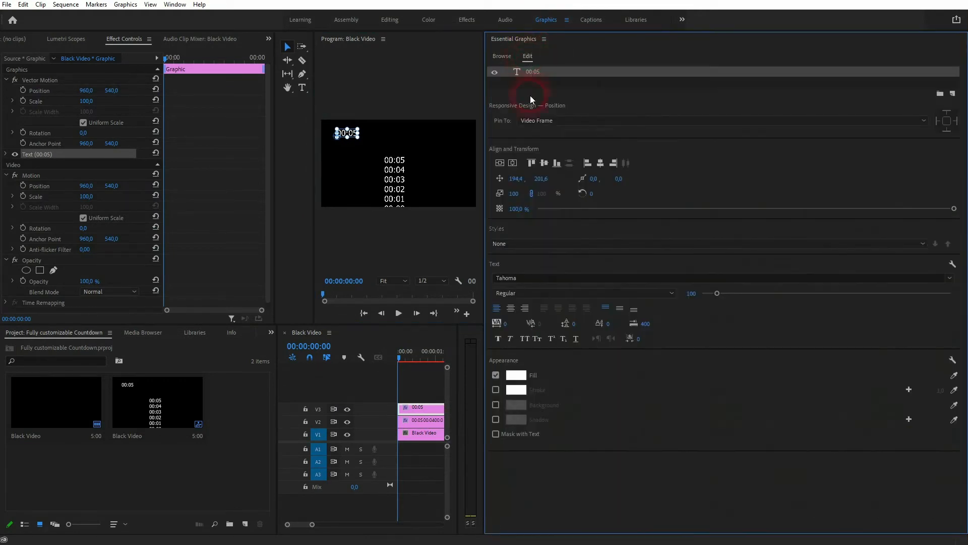
click(499, 165)
click(511, 166)
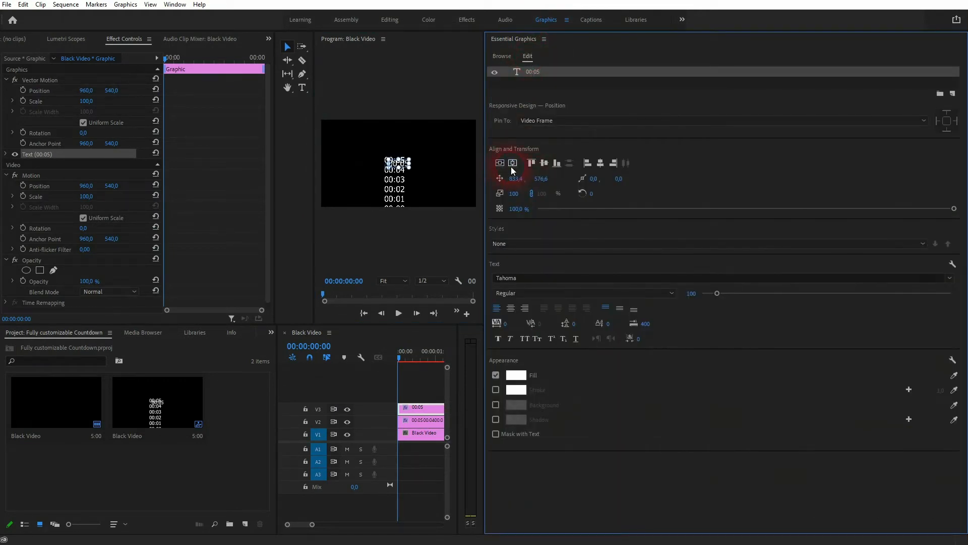
click(389, 20)
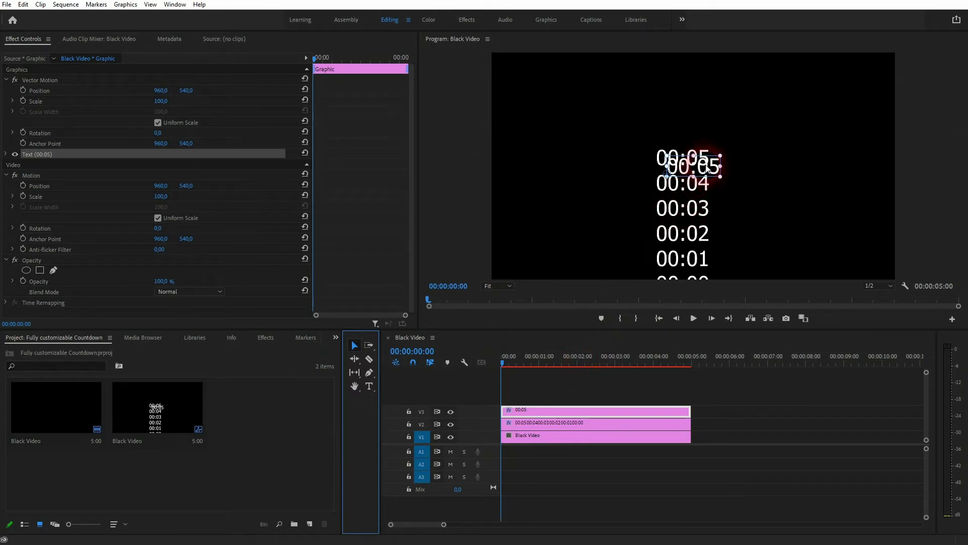
Move the separate 00:05 text to the frame's lower-right corner and overlap the stacked countdown's first line with it, at about position 1803, 1034
drag(708, 169, 873, 265)
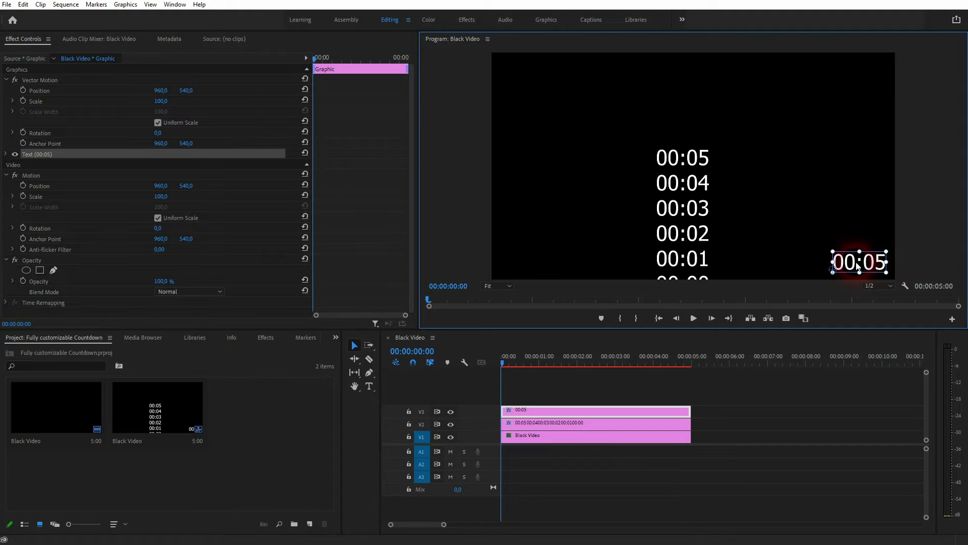
click(549, 425)
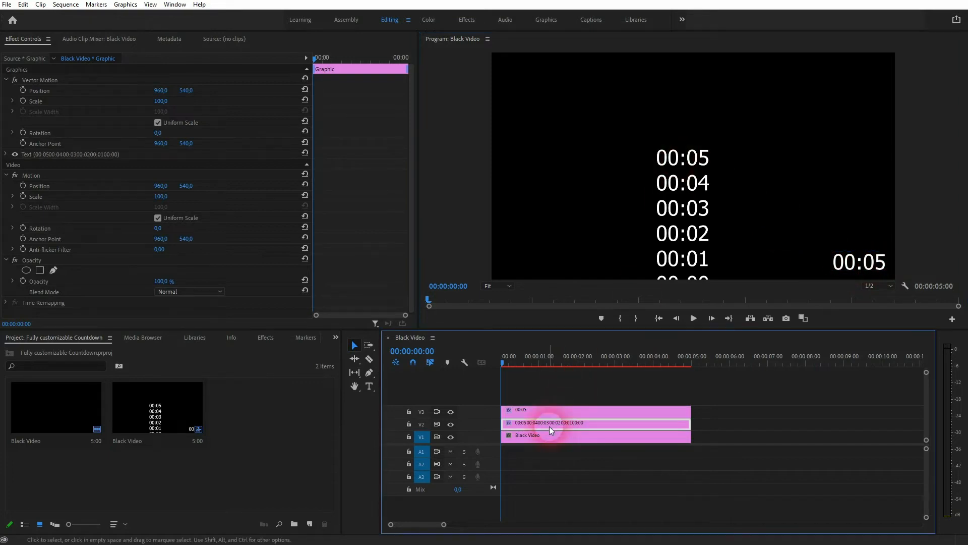
drag(161, 90, 587, 90)
drag(186, 91, 436, 90)
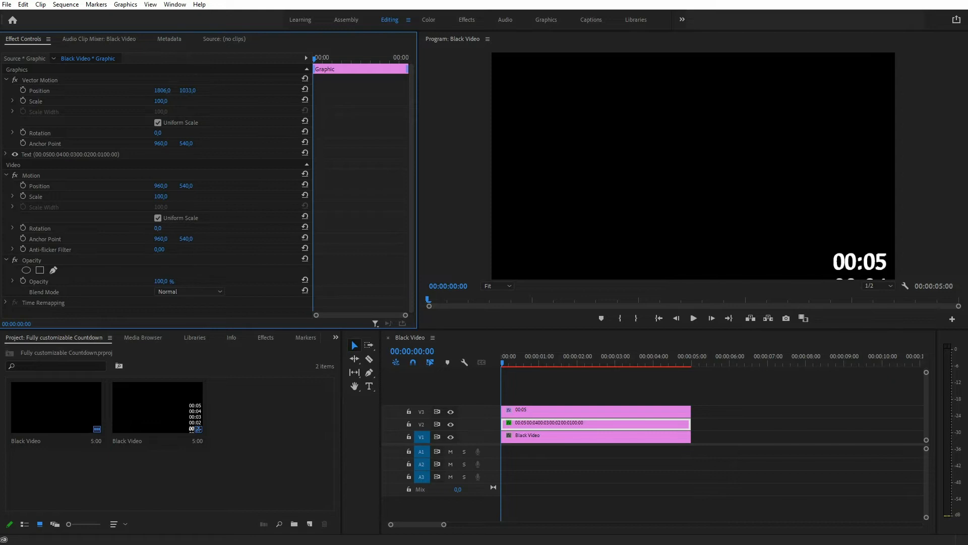
drag(150, 91, 148, 91)
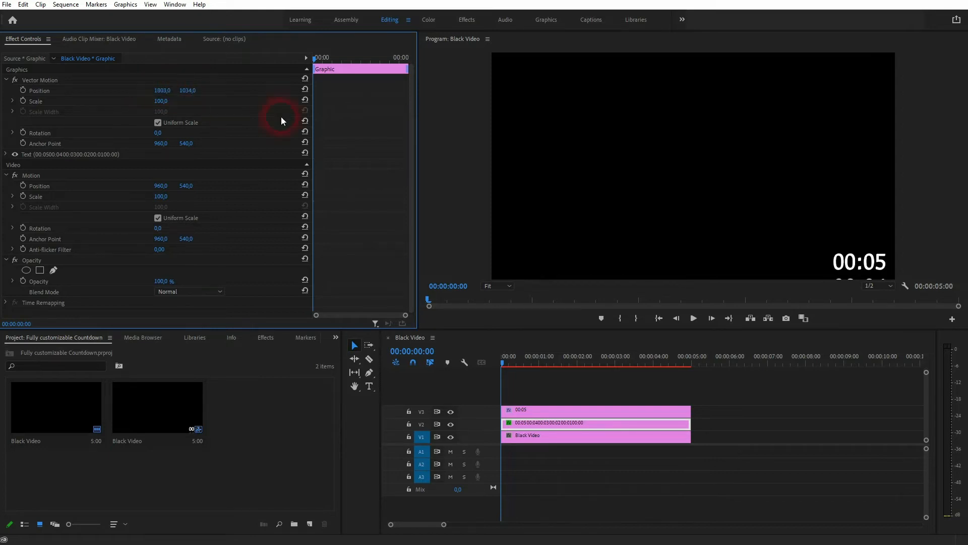
Fine-tune the stacked countdown's Vector Motion position to 1801, 1037 so its first line matches the separate 00:05 text
click(577, 413)
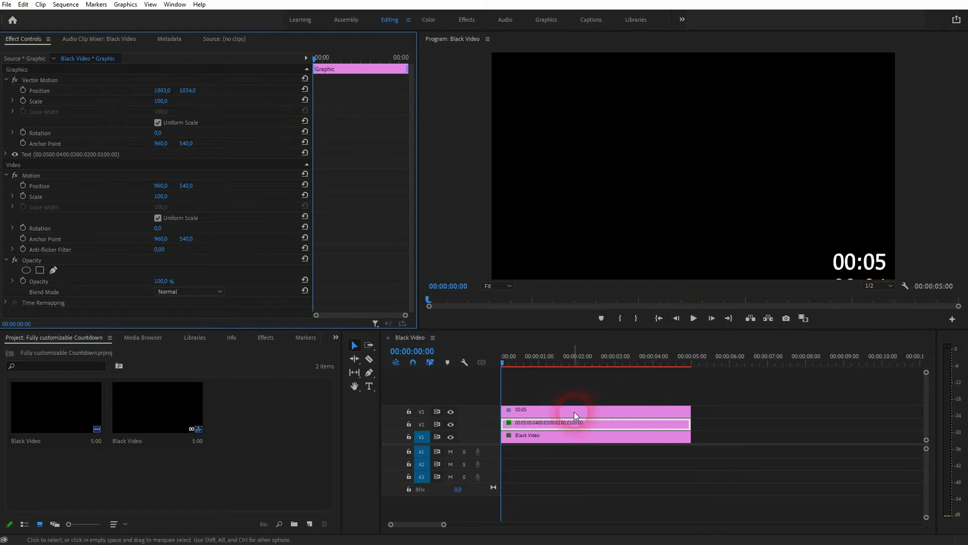
click(639, 180)
click(647, 423)
click(619, 413)
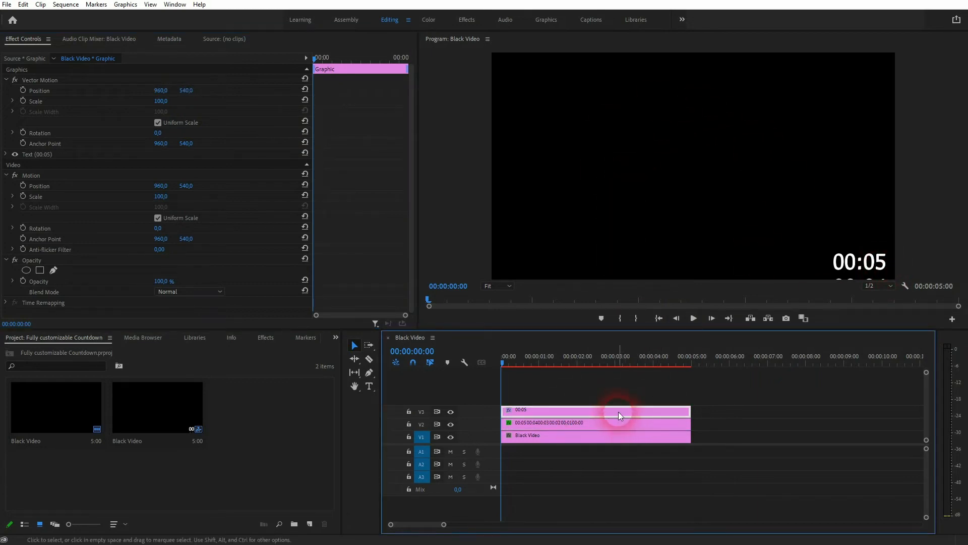
click(498, 413)
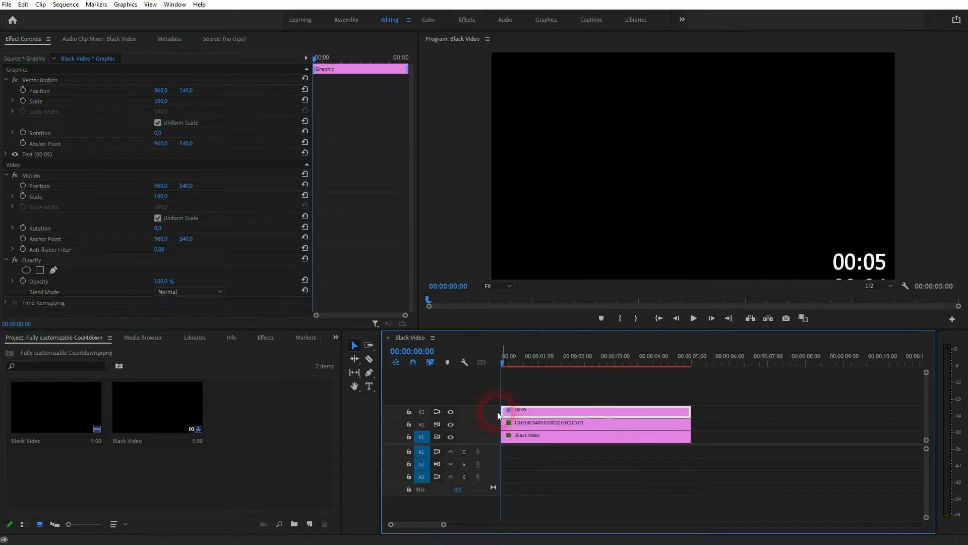
click(451, 425)
click(527, 423)
click(569, 422)
click(207, 115)
drag(162, 90, 187, 91)
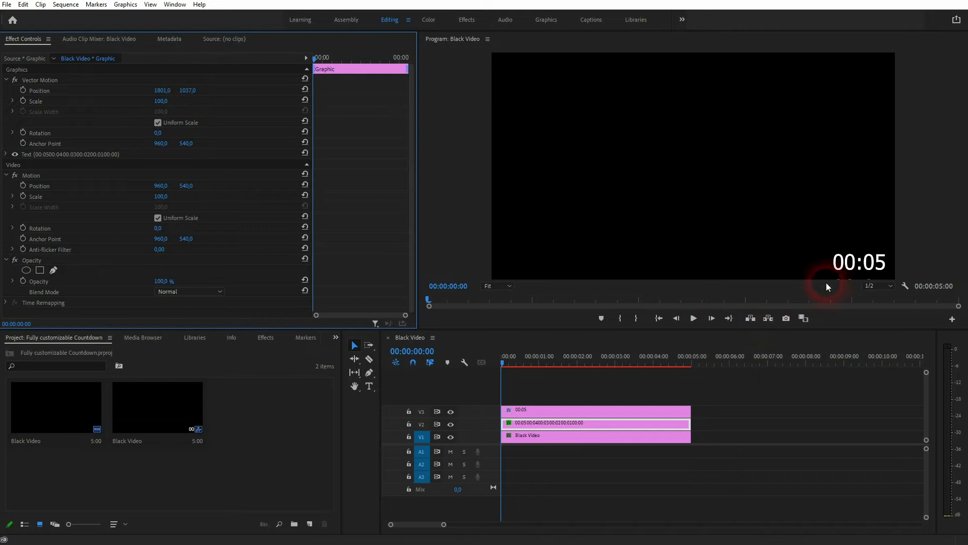
click(604, 379)
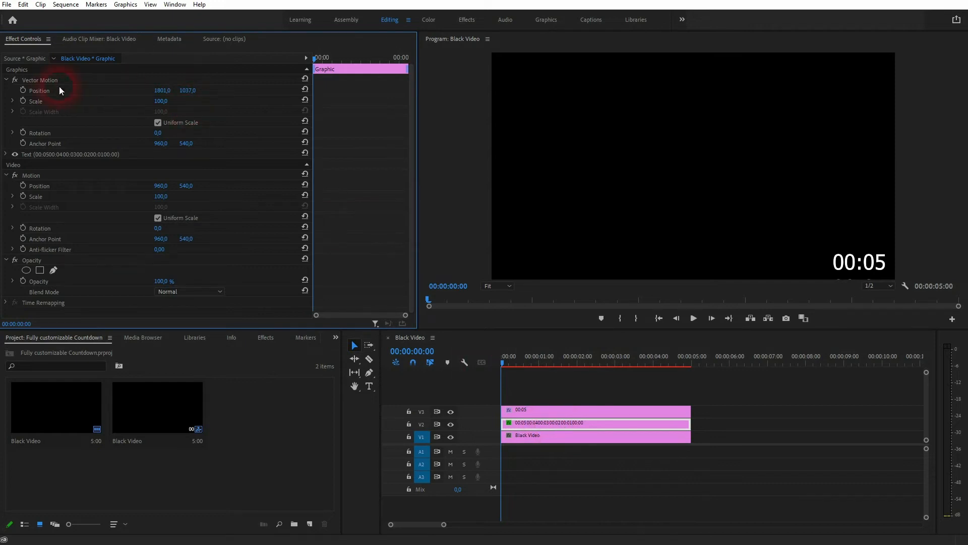
Enable Vector Motion Position keyframing for the stacked countdown at its start and add a Position keyframe at 00:00:05:00
click(32, 80)
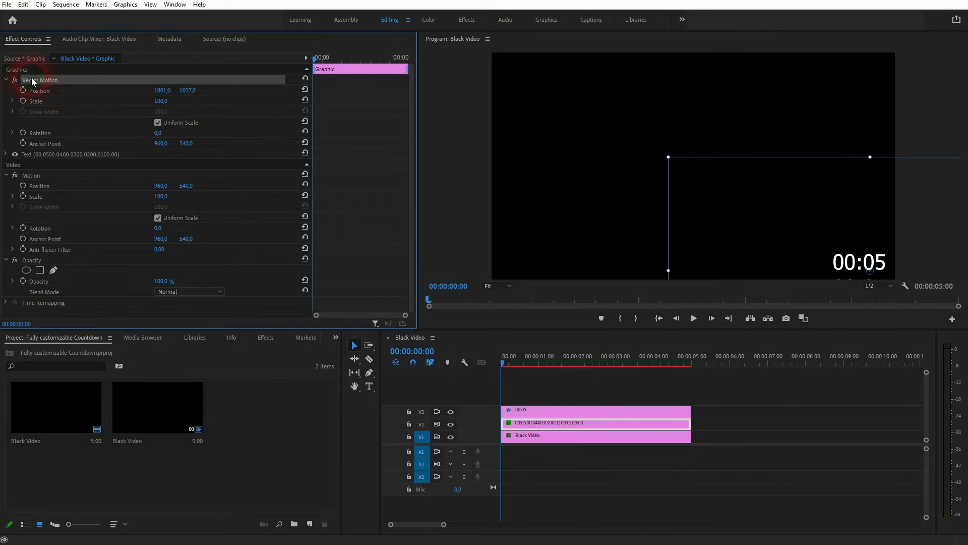
click(46, 156)
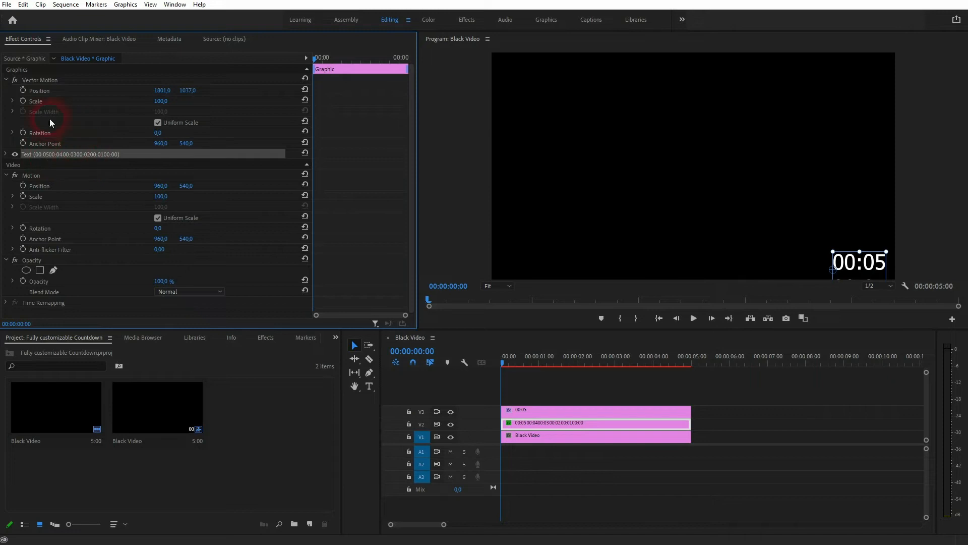
click(42, 79)
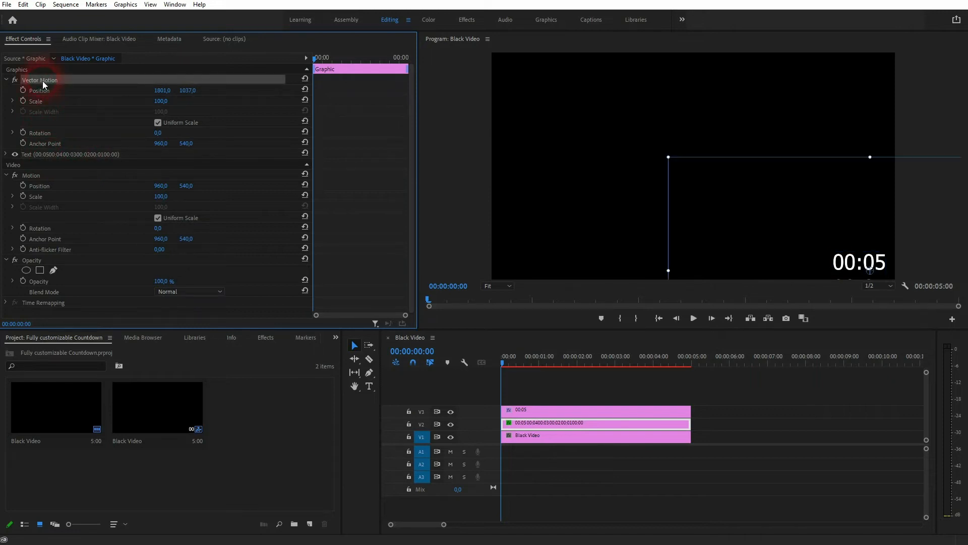
drag(348, 58, 290, 64)
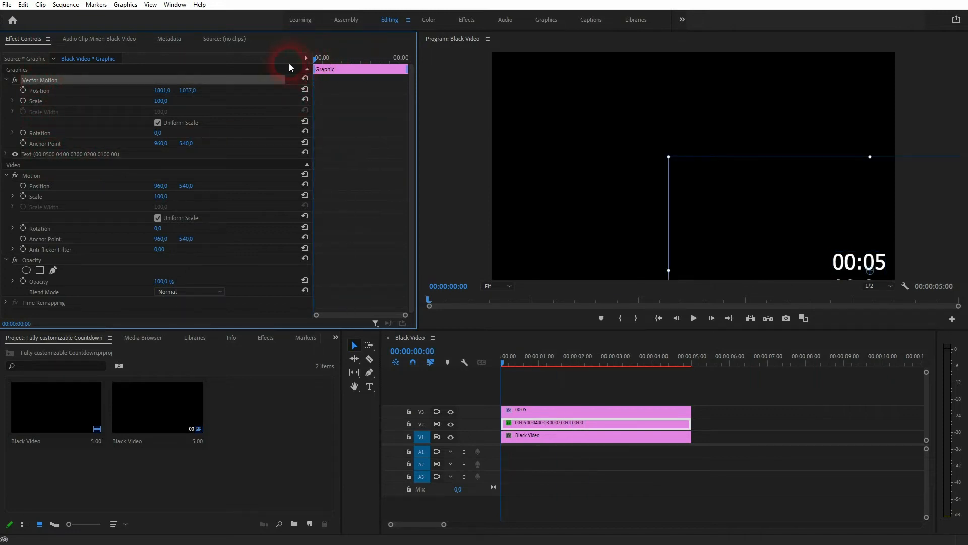
click(21, 92)
drag(325, 58, 435, 59)
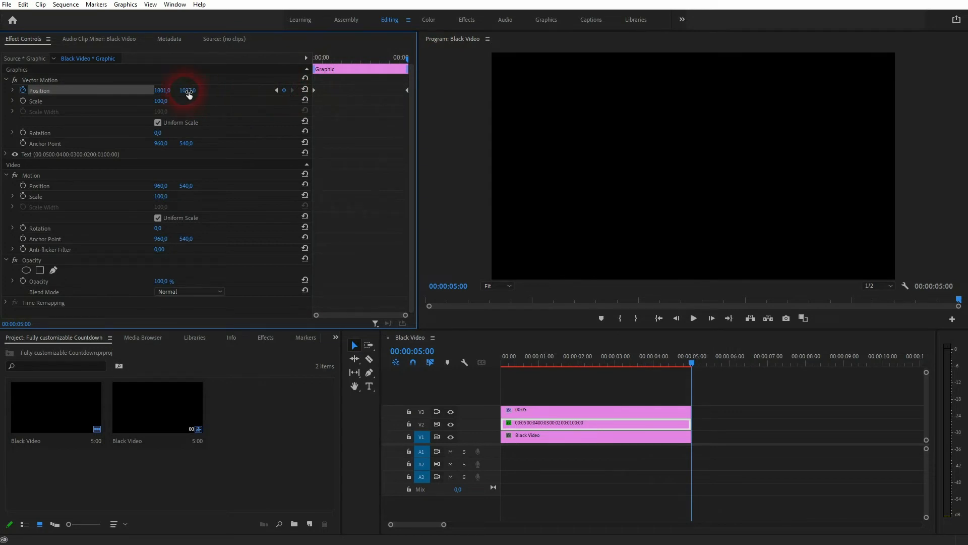
mouse_move(407, 54)
mouse_down()
mouse_move(393, 56)
mouse_move(424, 56)
mouse_up()
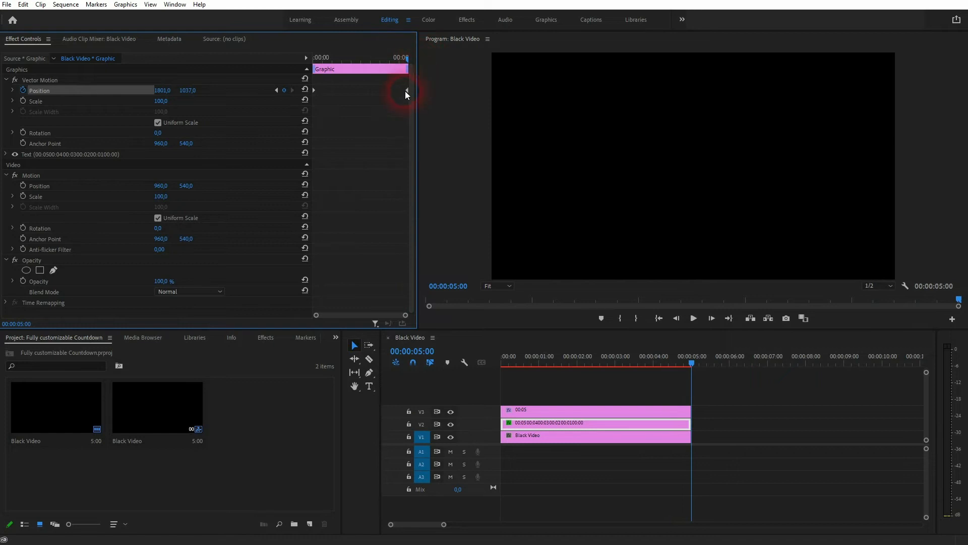
Set the countdown's vertical position to 436, aligning 00:00 with the separate 00:05 text, and place that keyframe at the clip's end
drag(405, 91, 396, 59)
click(352, 96)
mouse_move(187, 95)
mouse_down()
mouse_move(131, 95)
mouse_move(195, 93)
mouse_up()
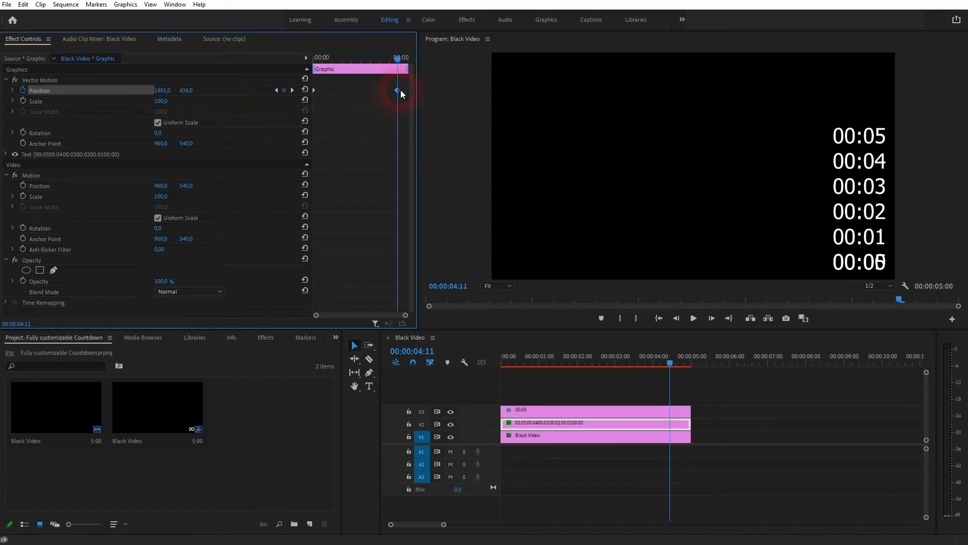
drag(398, 89, 411, 90)
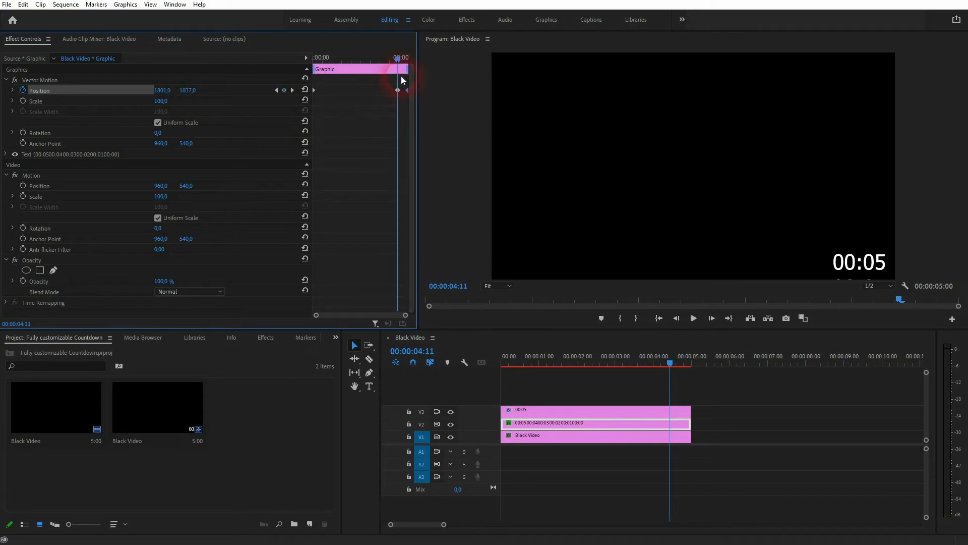
drag(398, 91, 413, 62)
Return the playhead to the sequence start and delete the separate 00:05 clip from video track V3
key(Home)
key(space)
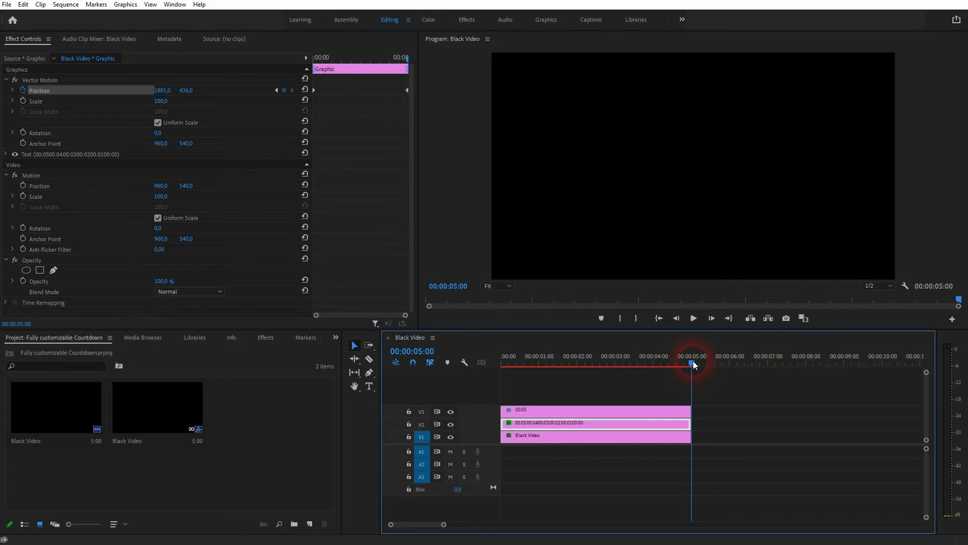
drag(693, 361, 497, 388)
click(666, 413)
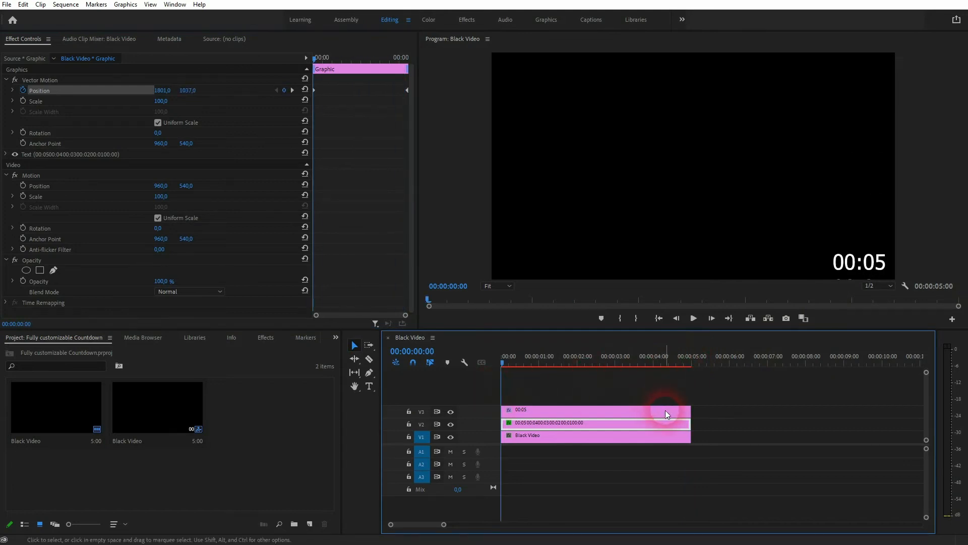
click(597, 411)
key(Delete)
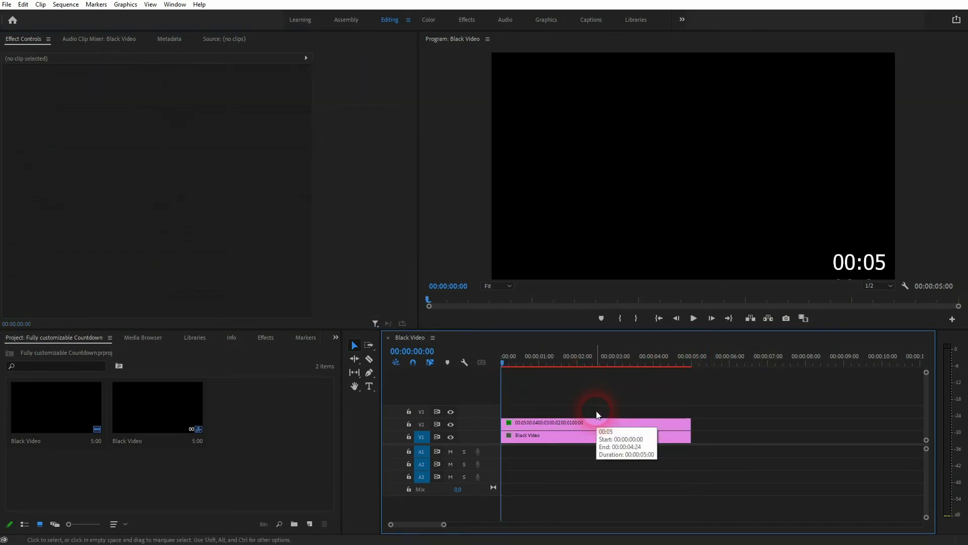
Play back the stacked countdown's upward movement and return the playhead to the sequence start
click(592, 422)
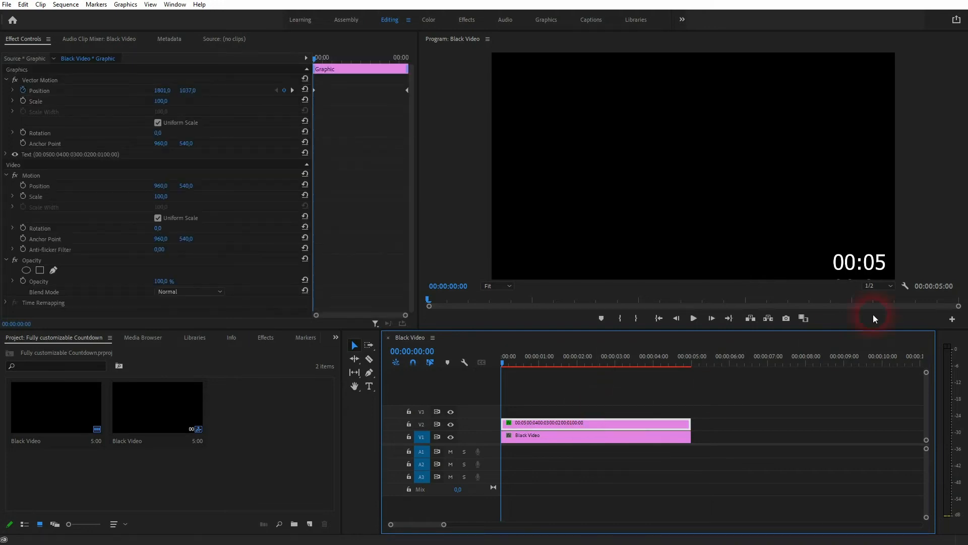
key(space)
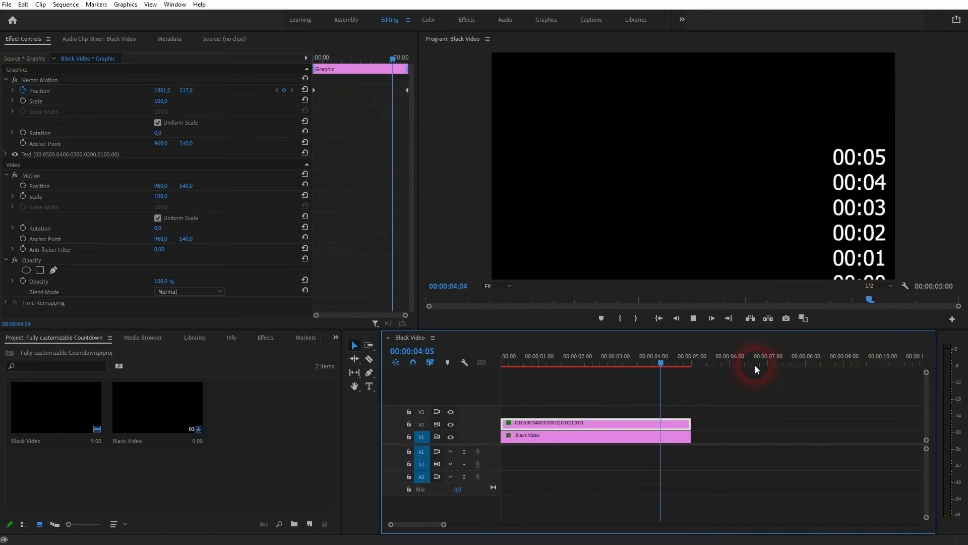
key(space)
drag(685, 359, 456, 409)
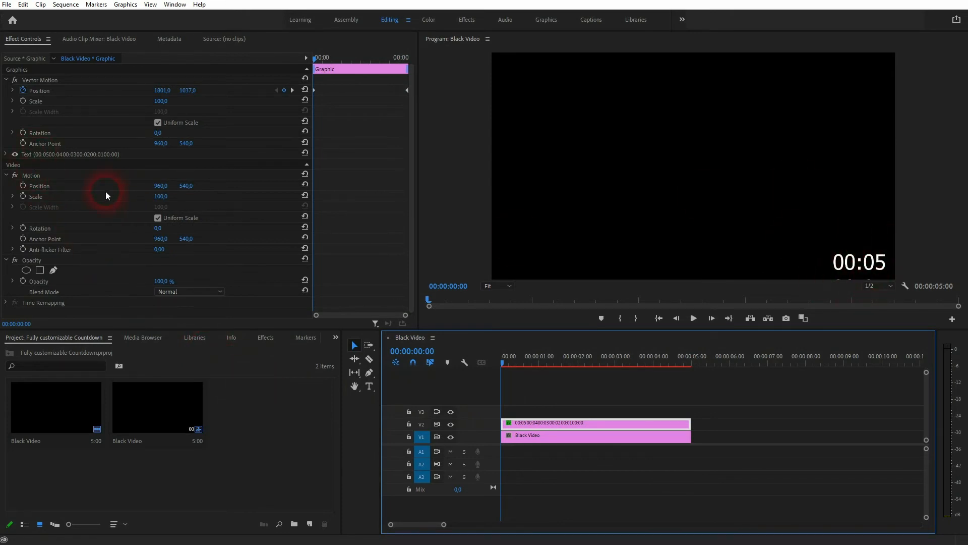
Draw a closed four-point Pen mask on the countdown clip's Opacity effect around the visible 00:05 text
click(6, 154)
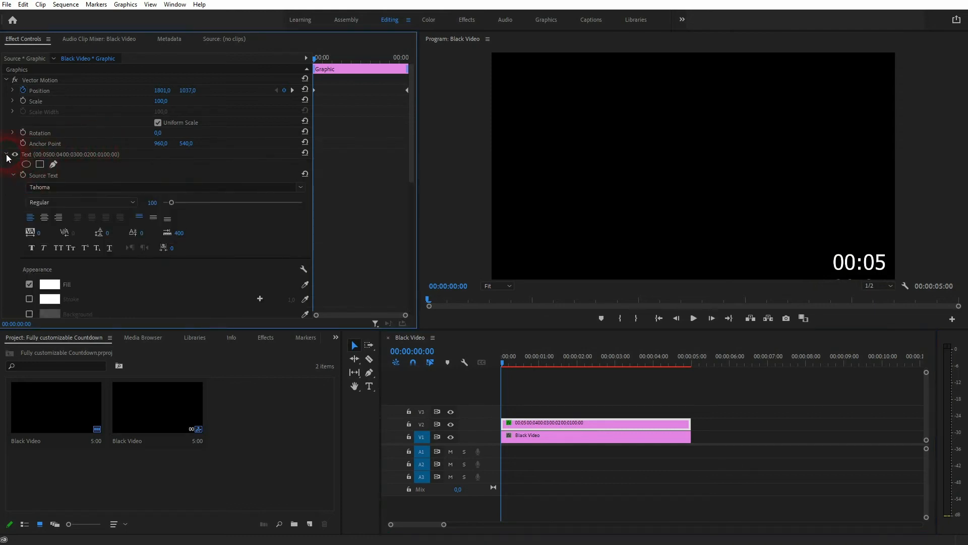
click(6, 155)
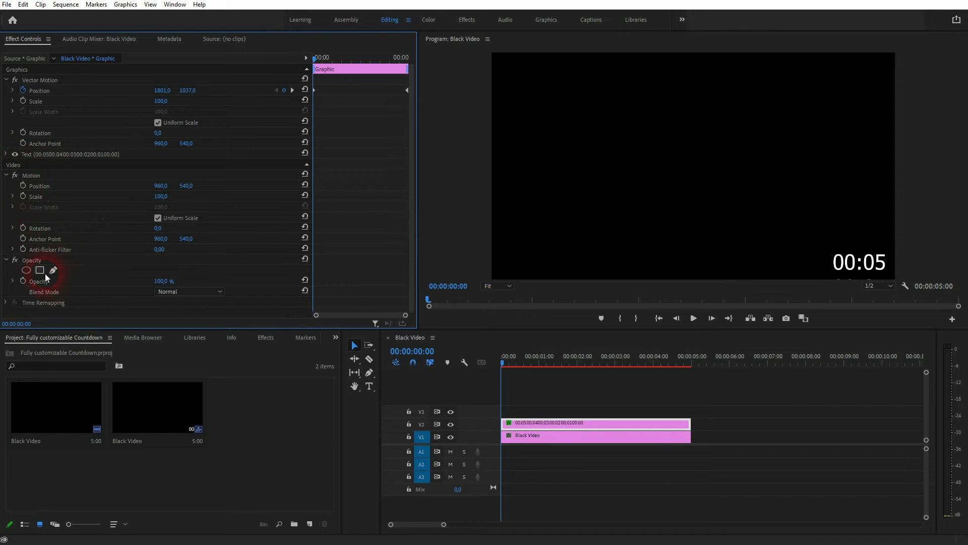
click(29, 260)
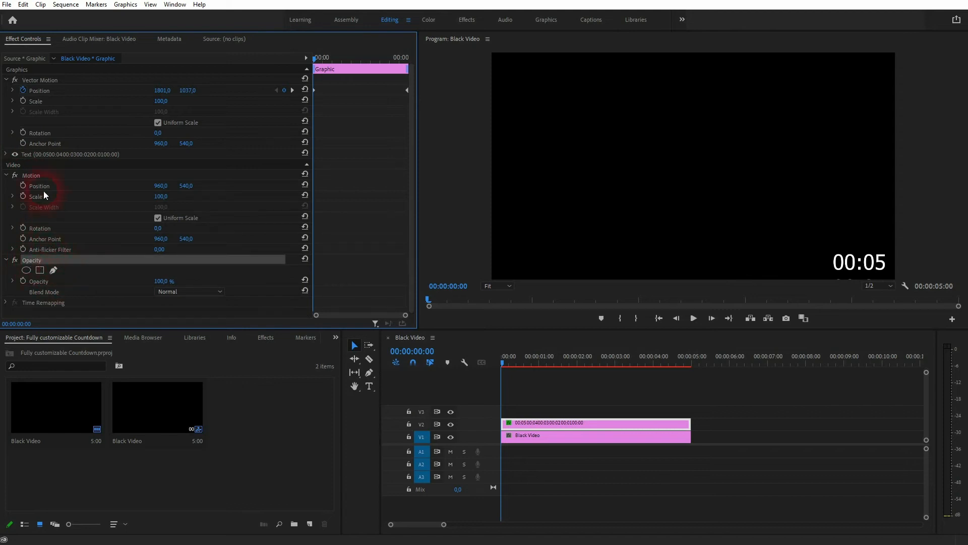
click(19, 164)
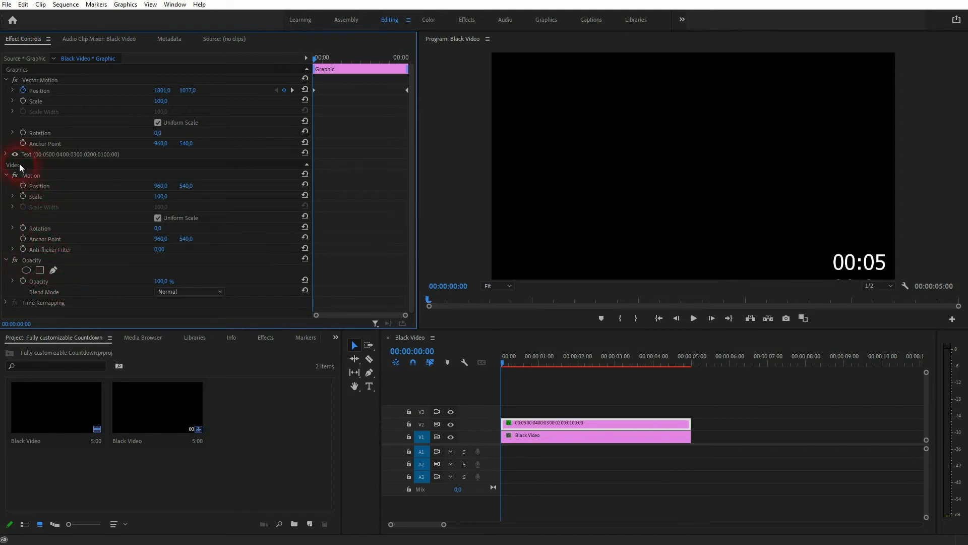
click(31, 261)
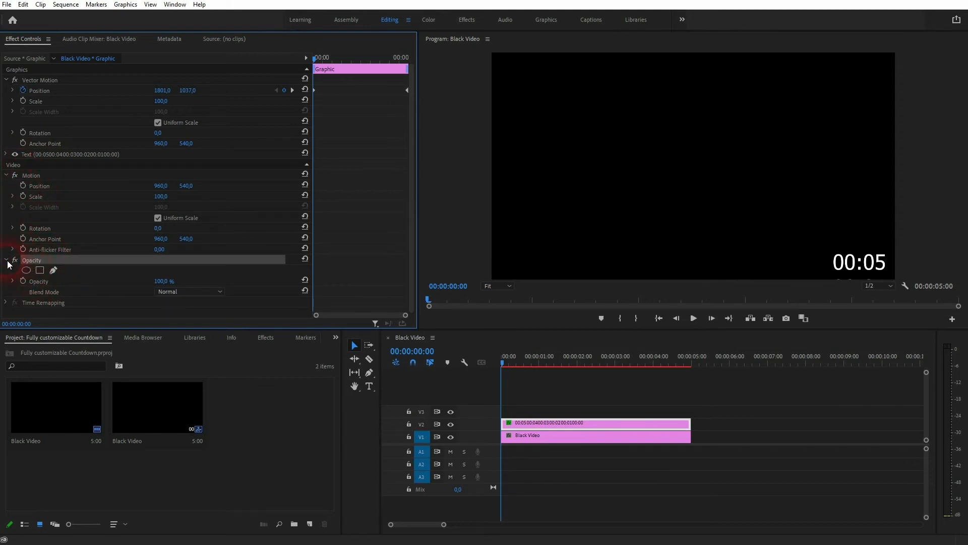
click(41, 271)
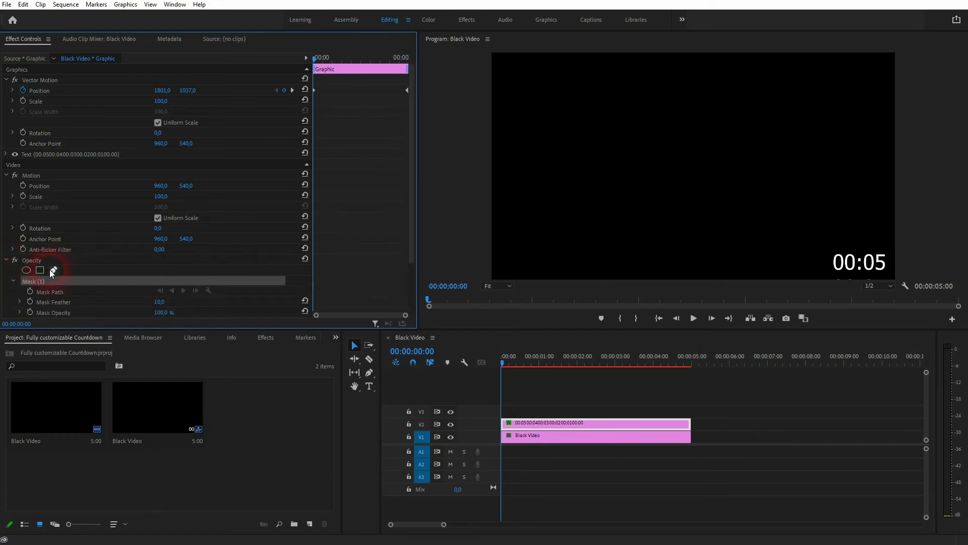
click(825, 253)
click(825, 277)
click(891, 273)
click(890, 246)
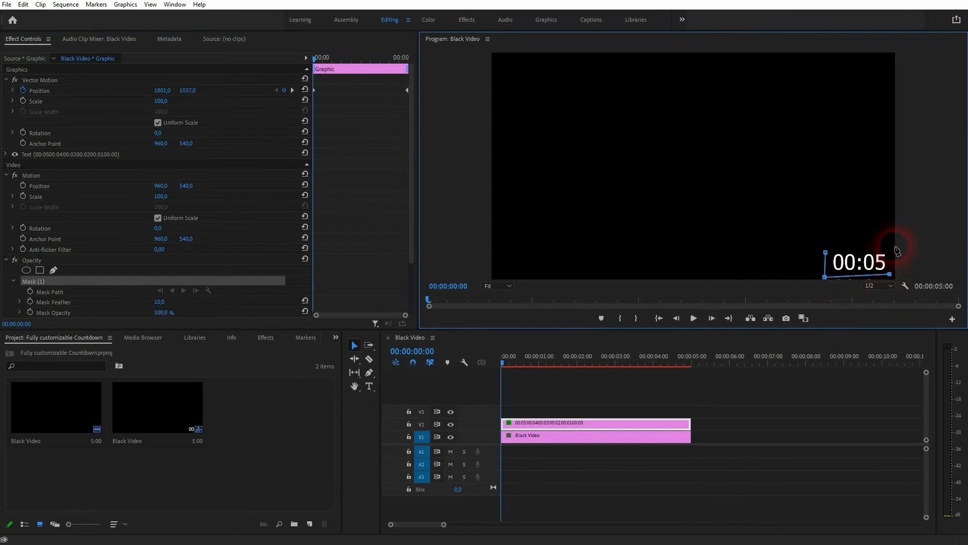
click(826, 253)
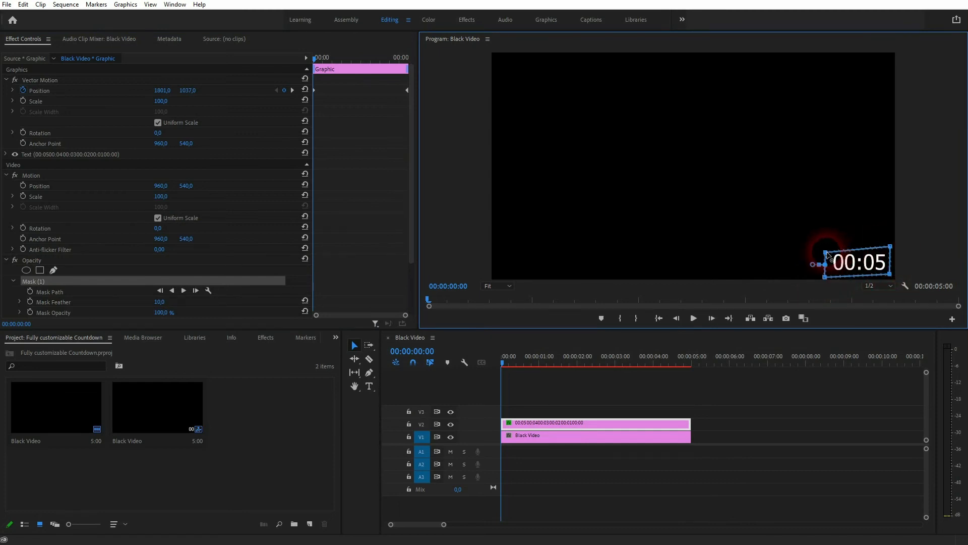
Adjust the Opacity mask's corner points into an even rectangle that tightly frames the 00:05 text
click(891, 247)
drag(892, 248, 891, 250)
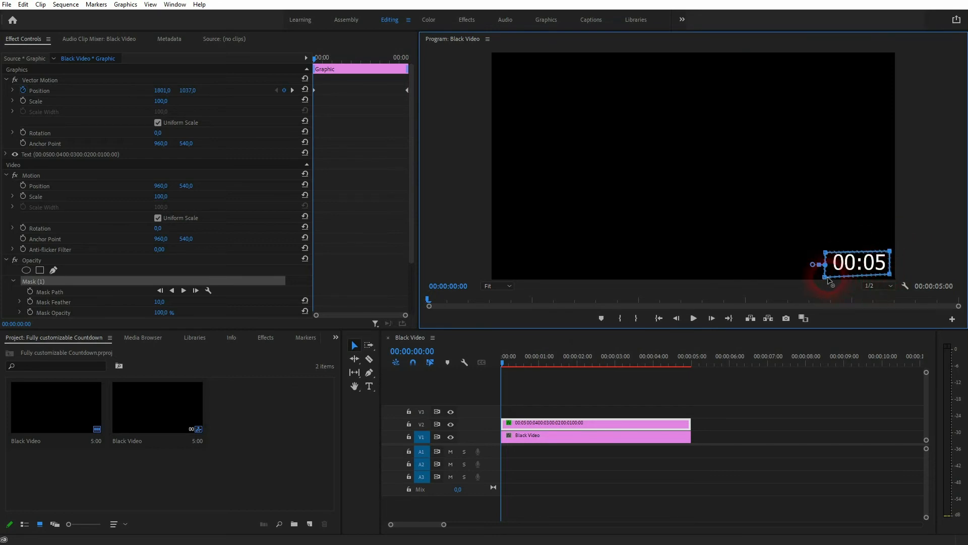
drag(826, 279, 832, 250)
click(827, 253)
click(565, 377)
click(904, 282)
click(723, 409)
Play back the masked countdown and return the playhead to the sequence start
key(space)
click(767, 396)
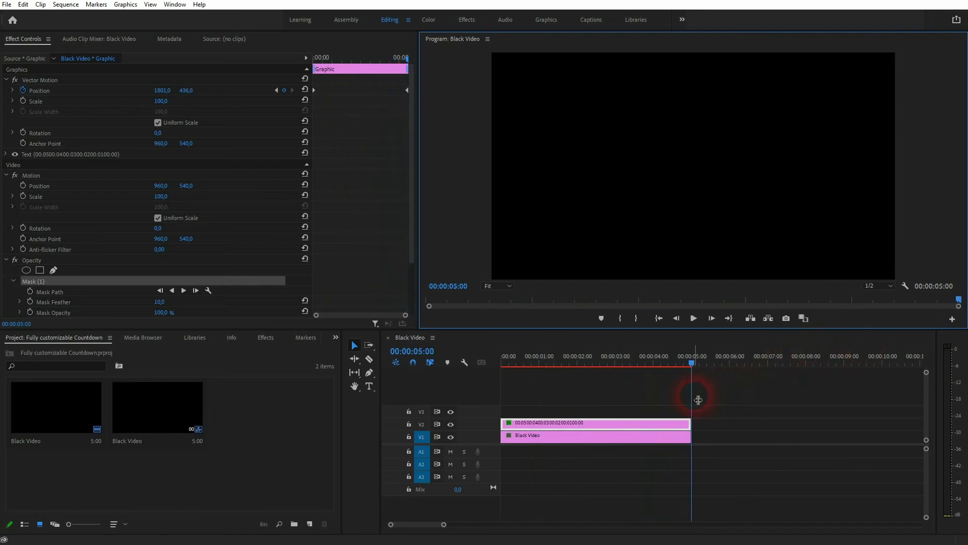
drag(692, 363, 460, 395)
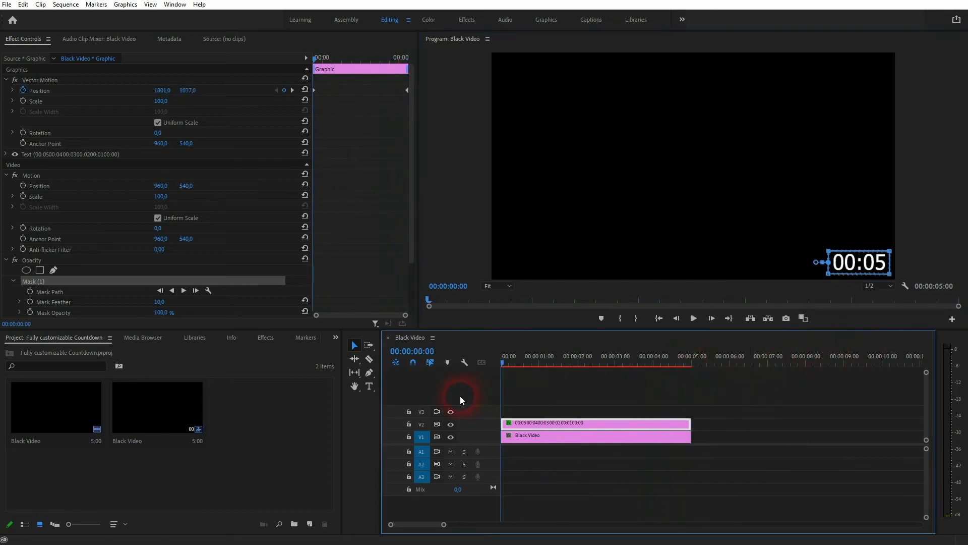
Find the Posterize Time video effect and apply it to the countdown text clip on V2
click(265, 337)
click(52, 353)
text(posteri)
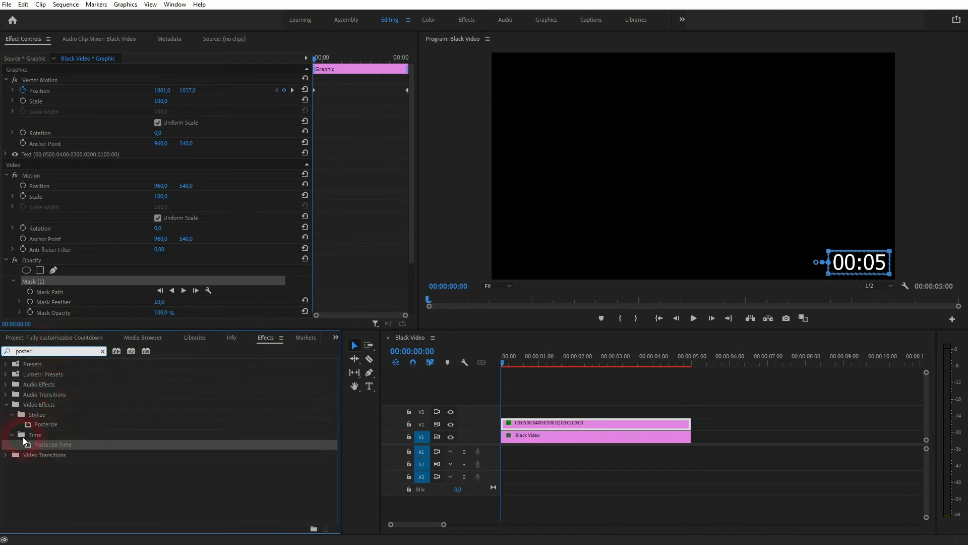
drag(58, 448, 642, 425)
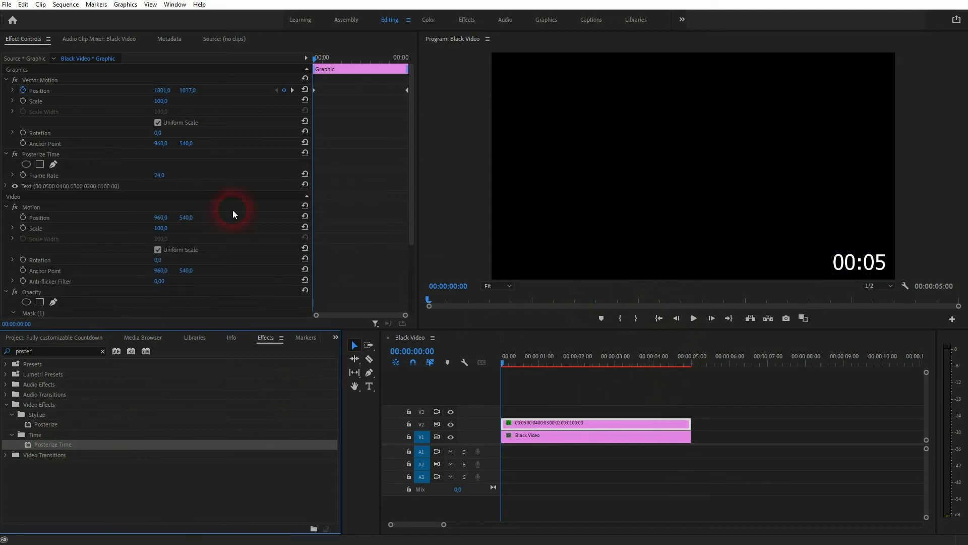
Set the Posterize Time frame rate to 1 on the countdown clip
click(51, 152)
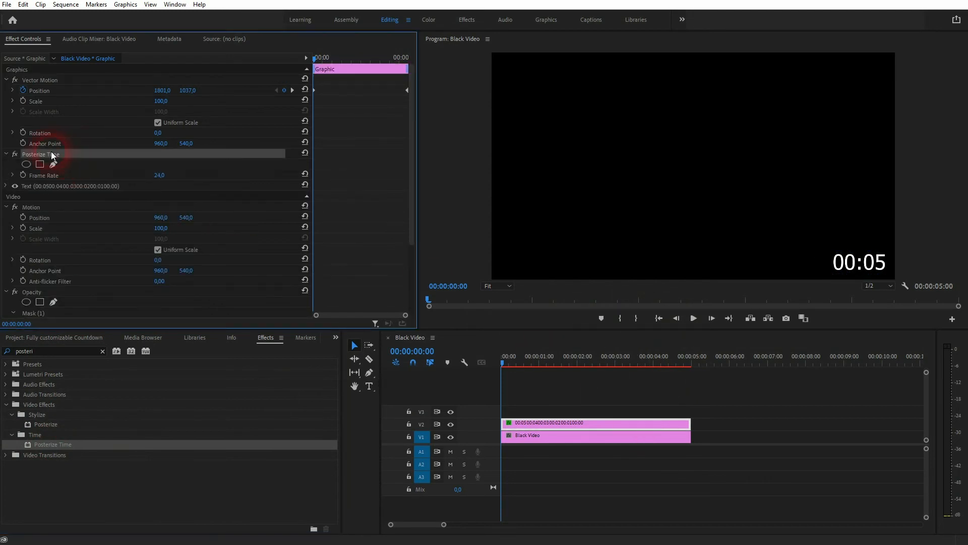
click(35, 176)
click(163, 176)
text(1)
key(Return)
Play back the posterized countdown, return to the sequence start and play the beginning again
key(space)
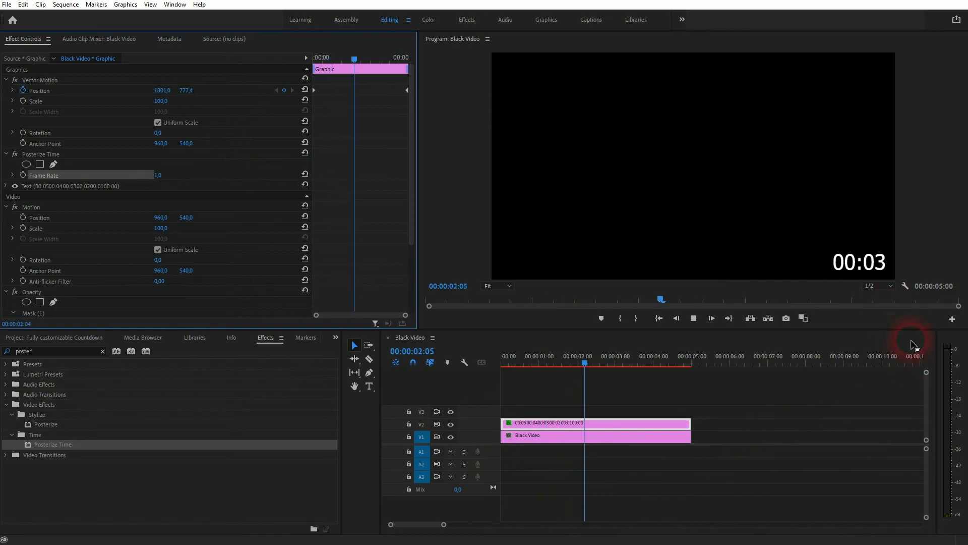
key(space)
drag(668, 366, 495, 437)
key(space)
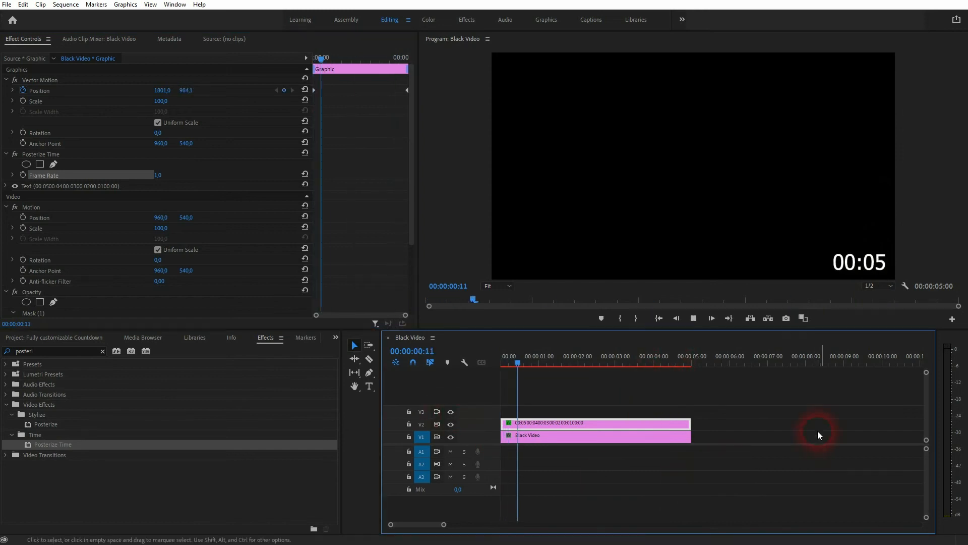
key(space)
Try a Posterize Time frame rate of 2, play back the countdown and return to the sequence start
click(164, 180)
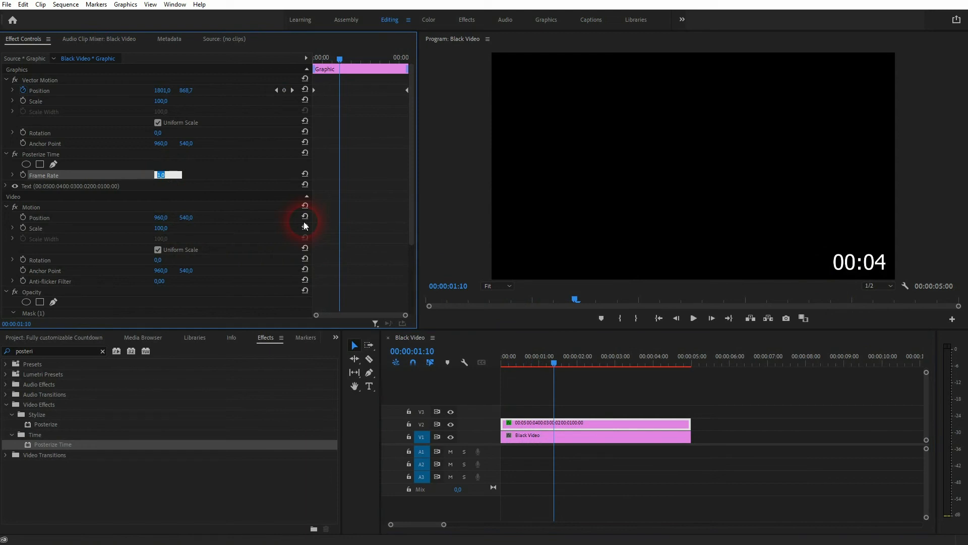
text(2)
key(Return)
key(space)
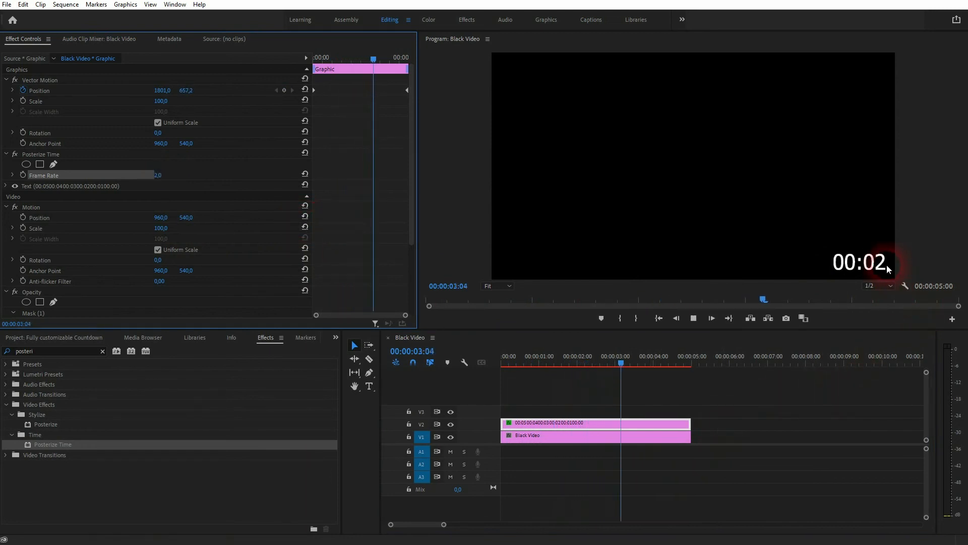
key(space)
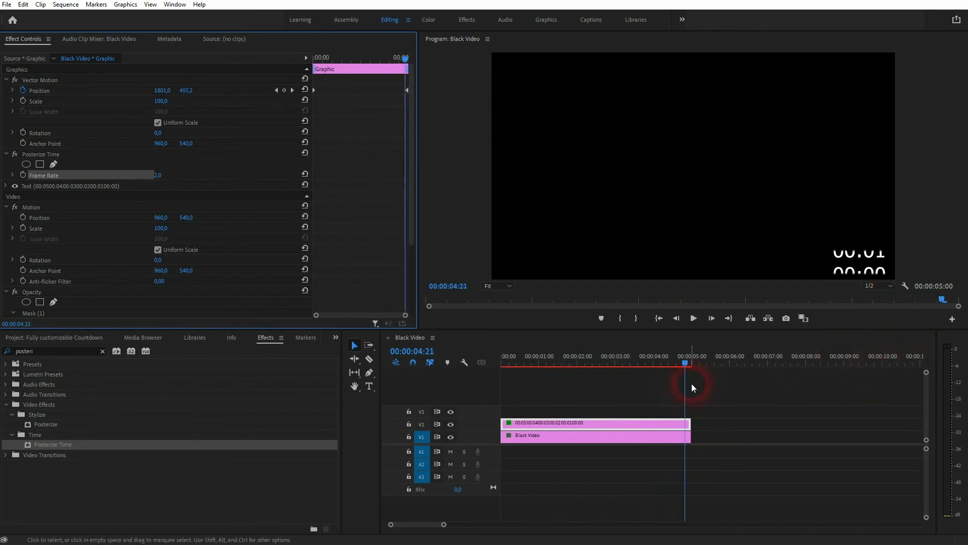
key(Home)
Set the Posterize Time frame rate back to 1, play back the countdown and return to the sequence start
click(160, 176)
text(1)
key(Return)
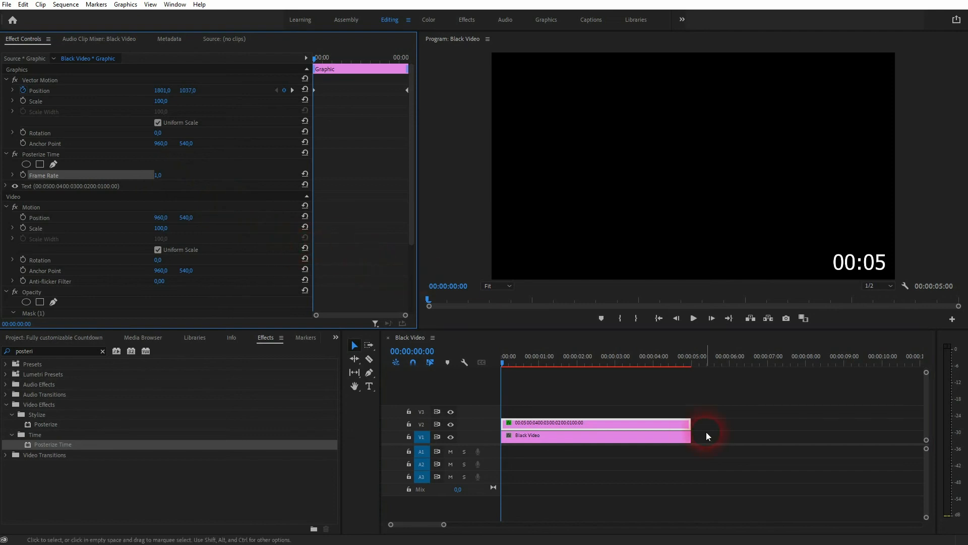
key(space)
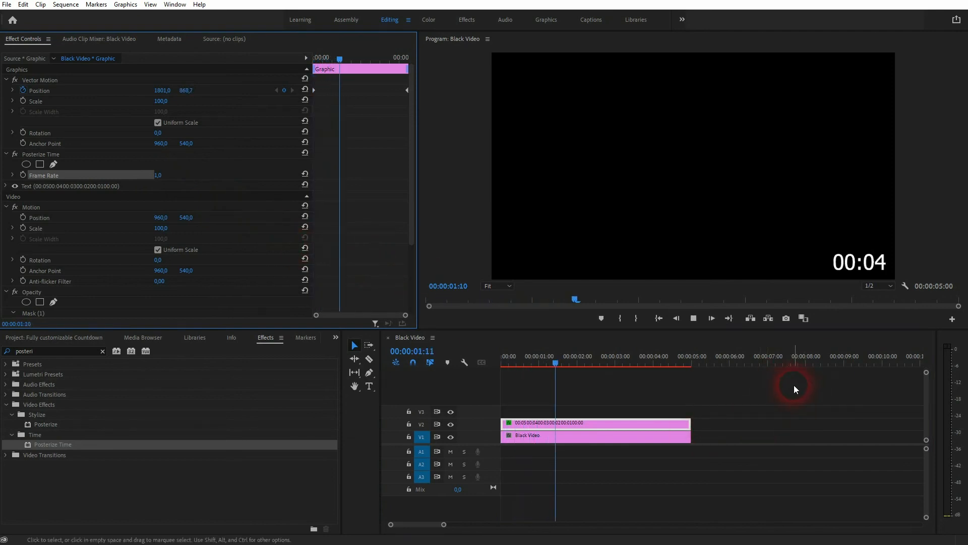
key(space)
drag(648, 360, 495, 403)
Change the countdown text's fill color to pure red (FF0000)
click(6, 187)
click(88, 210)
scroll(87, 210, down, 3)
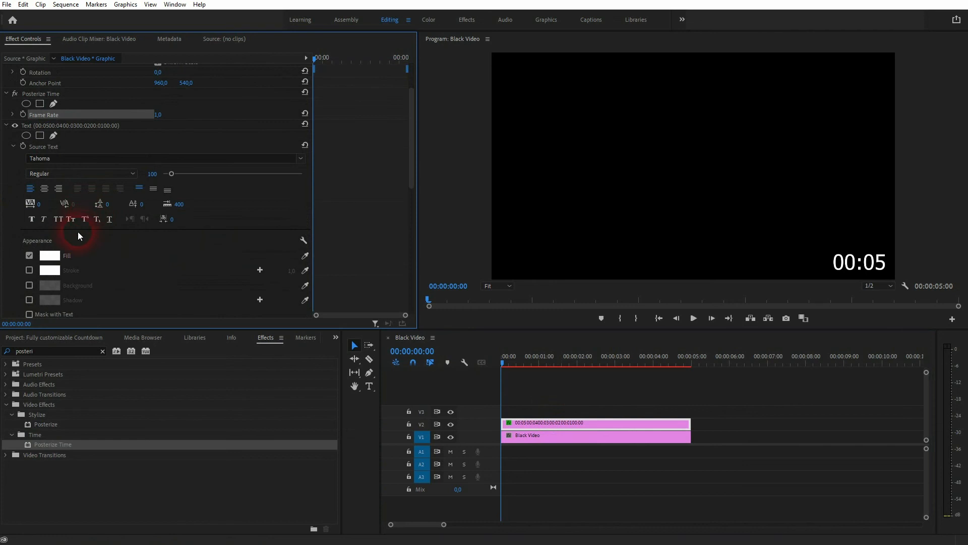
click(50, 255)
drag(396, 265, 491, 374)
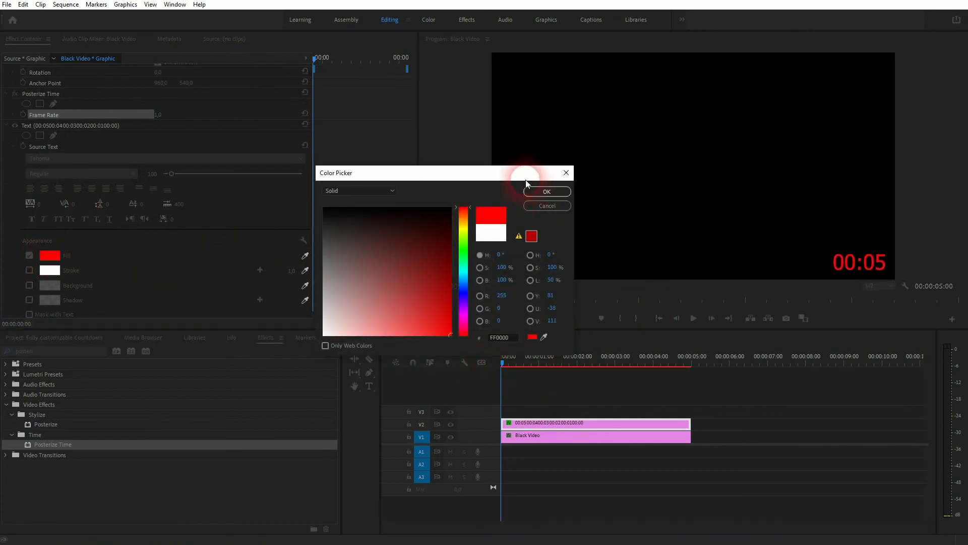
click(539, 192)
Play back the red countdown from the start and view the fonts available for its text
key(space)
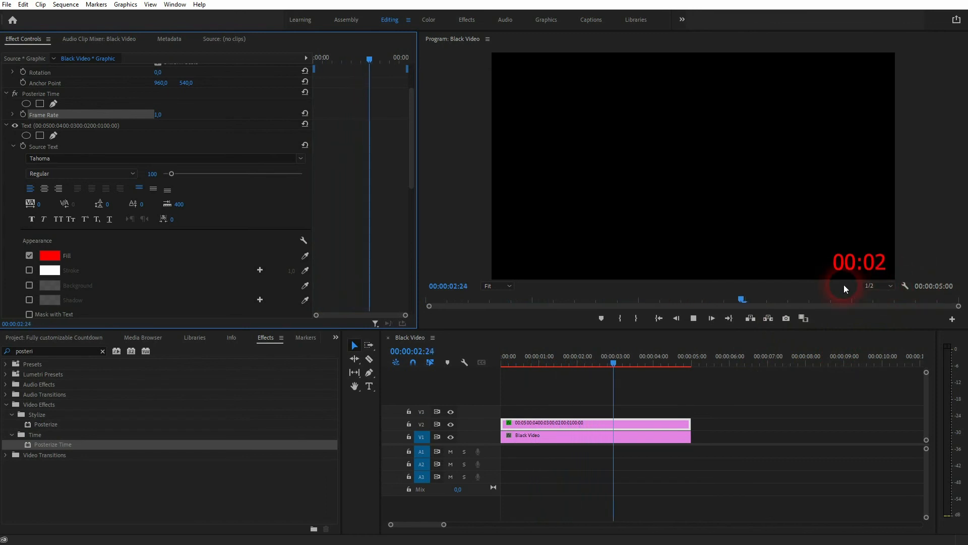
key(space)
drag(645, 359, 482, 410)
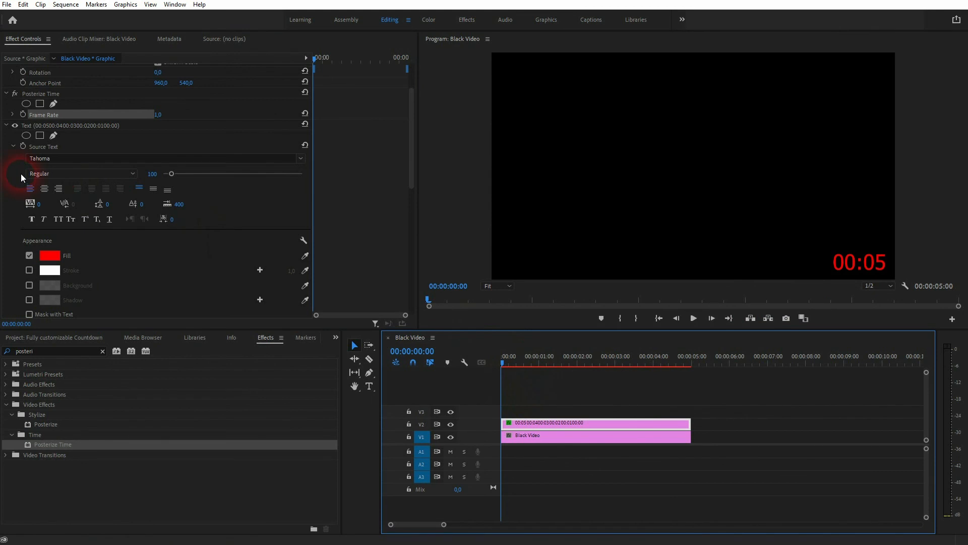
click(64, 160)
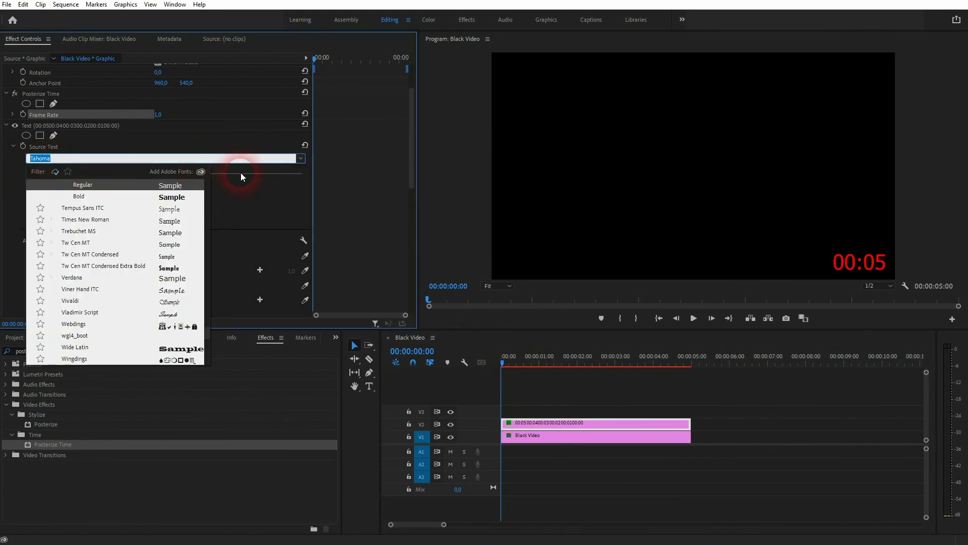
click(301, 159)
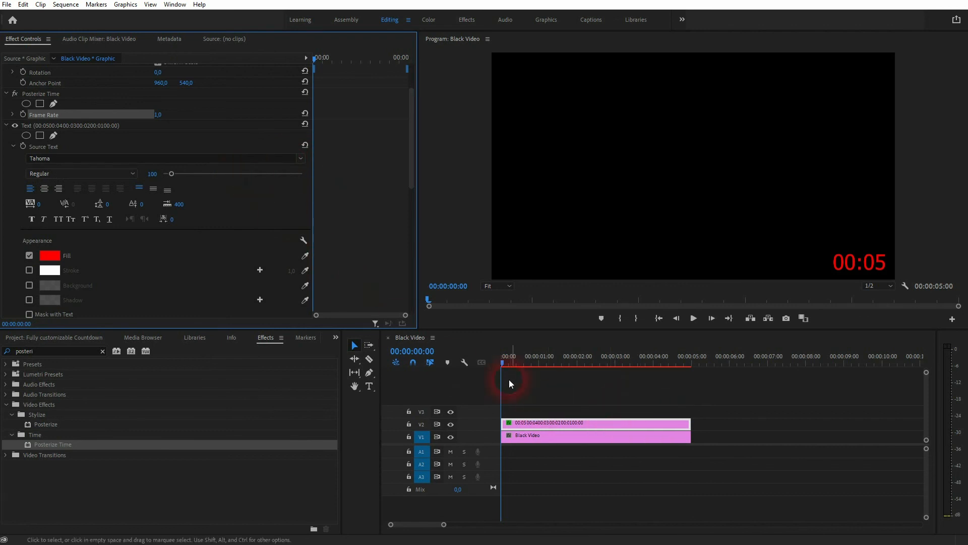
Nest the countdown text clip under the suggested name Nested Sequence 02 and select the nested clip
right_click(561, 424)
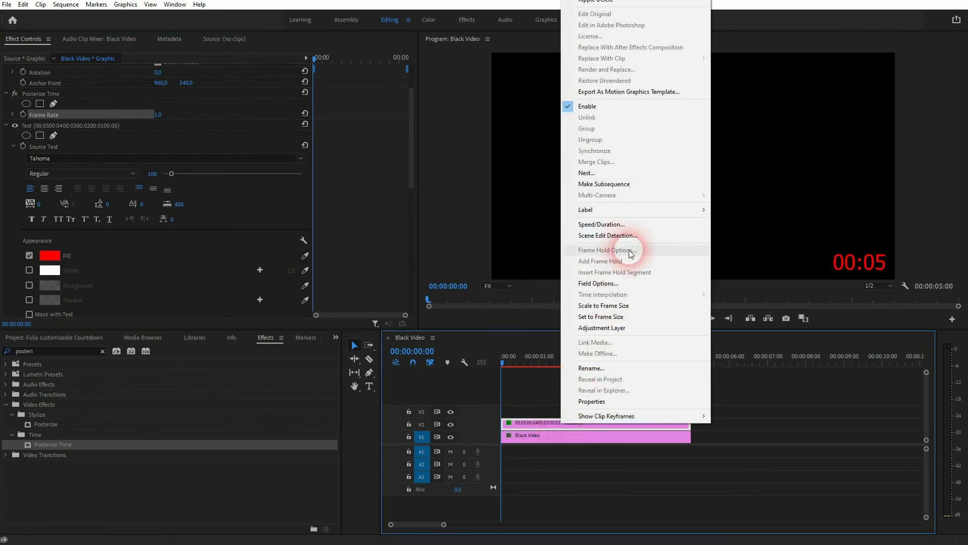
click(605, 173)
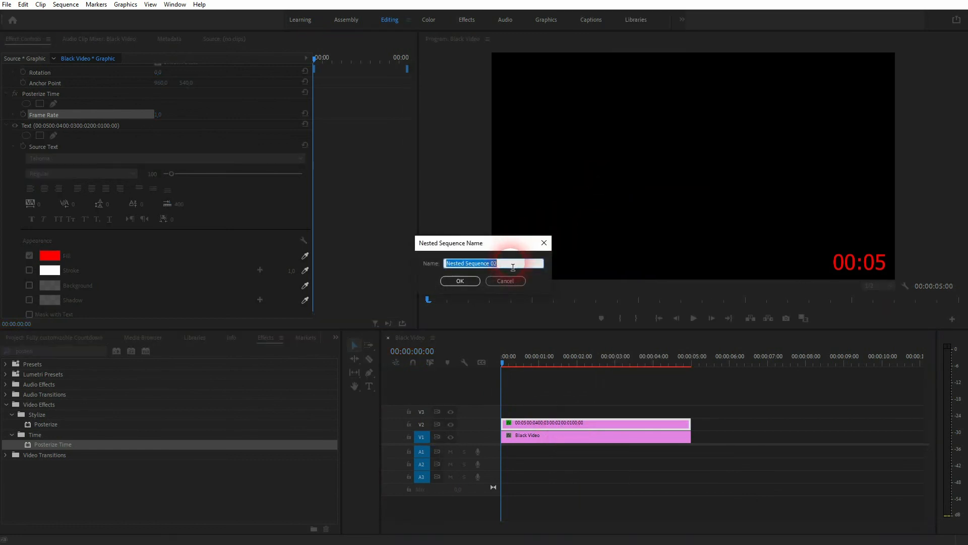
click(465, 284)
click(560, 418)
click(565, 425)
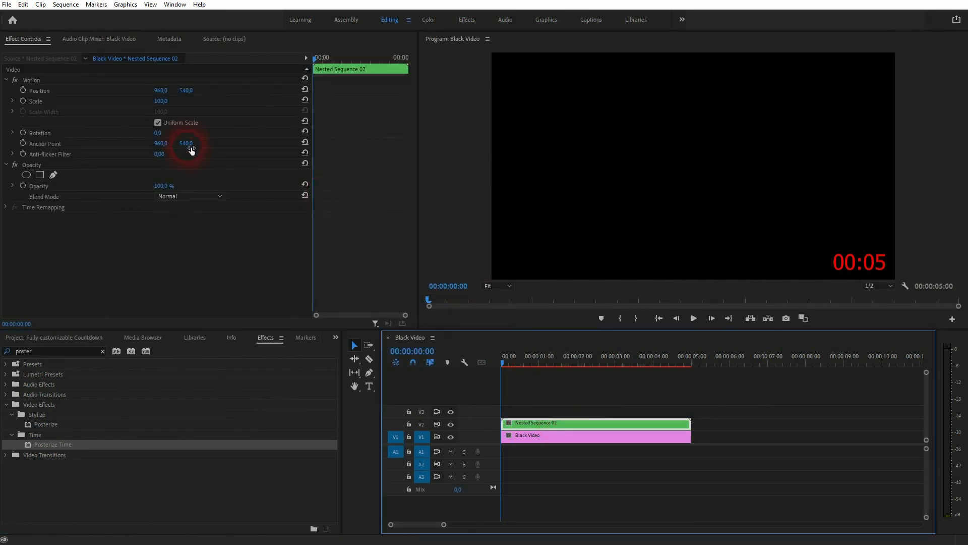
Set the nested clip's horizontal position to 156 and play back the moved countdown
drag(165, 92, 4, 92)
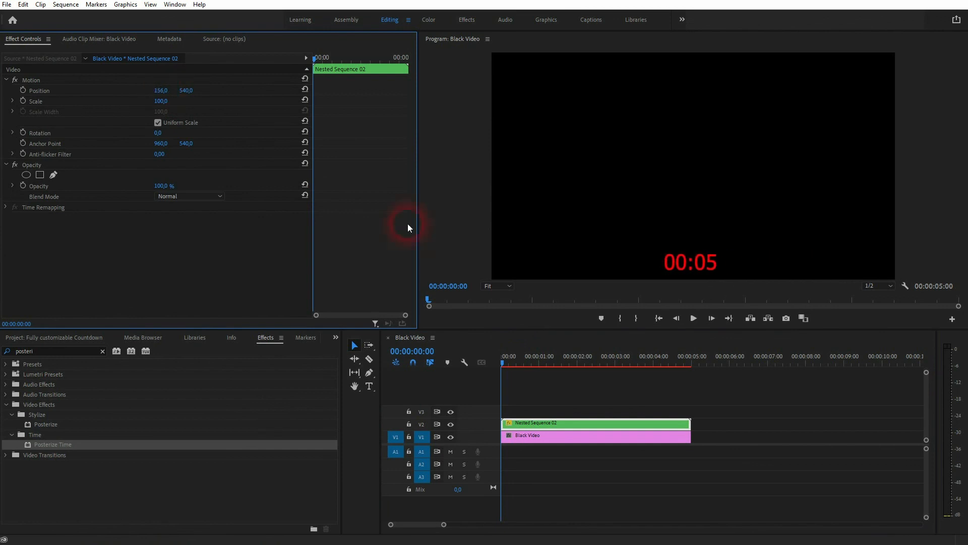
key(space)
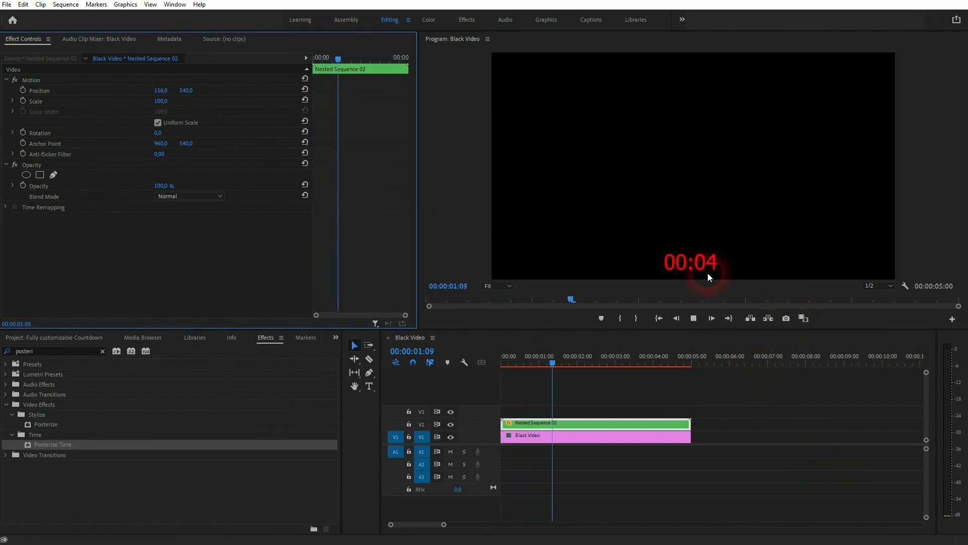
click(166, 120)
Set the nested clip's vertical position to 63 and its scale to 162
drag(169, 106, 147, 101)
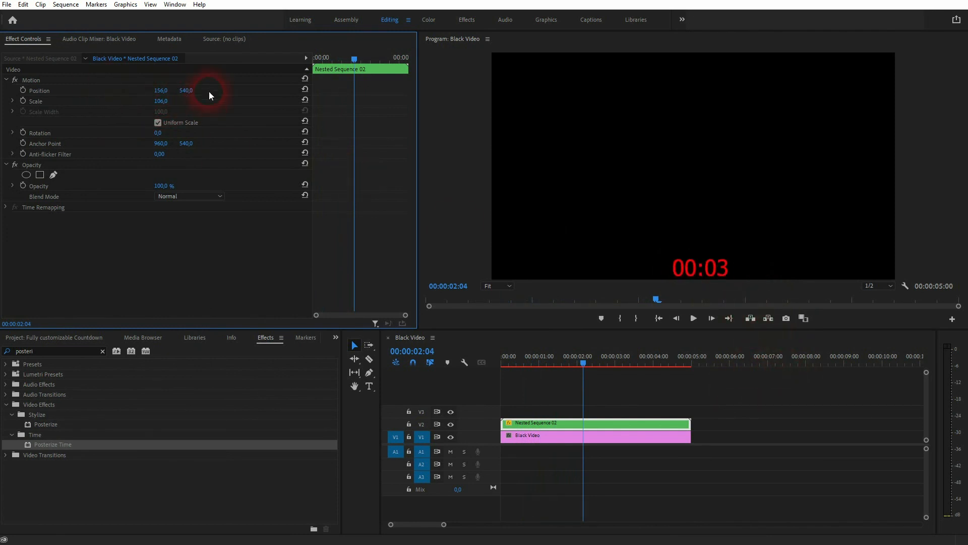
drag(172, 93, 261, 106)
drag(161, 101, 189, 101)
Play back the enlarged, repositioned countdown and return the playhead to the sequence start
key(space)
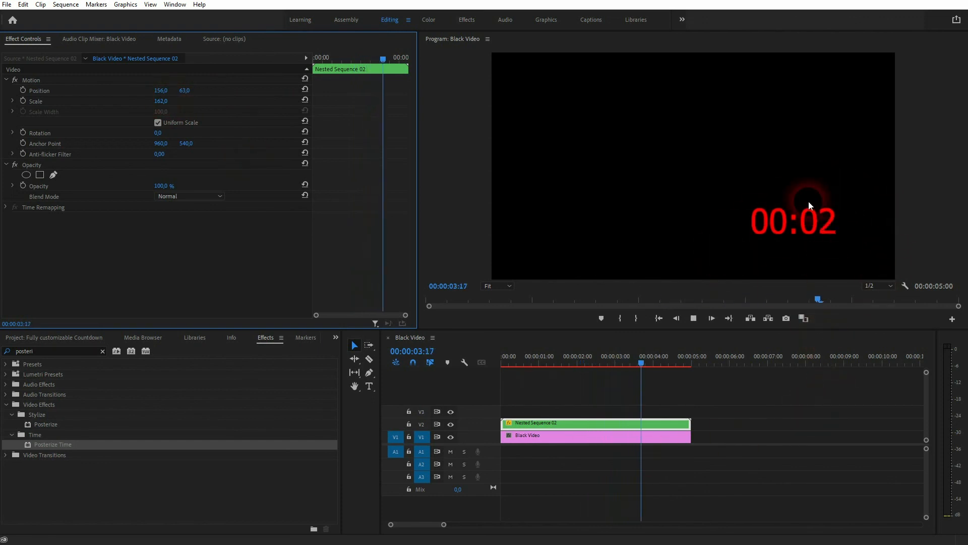
key(space)
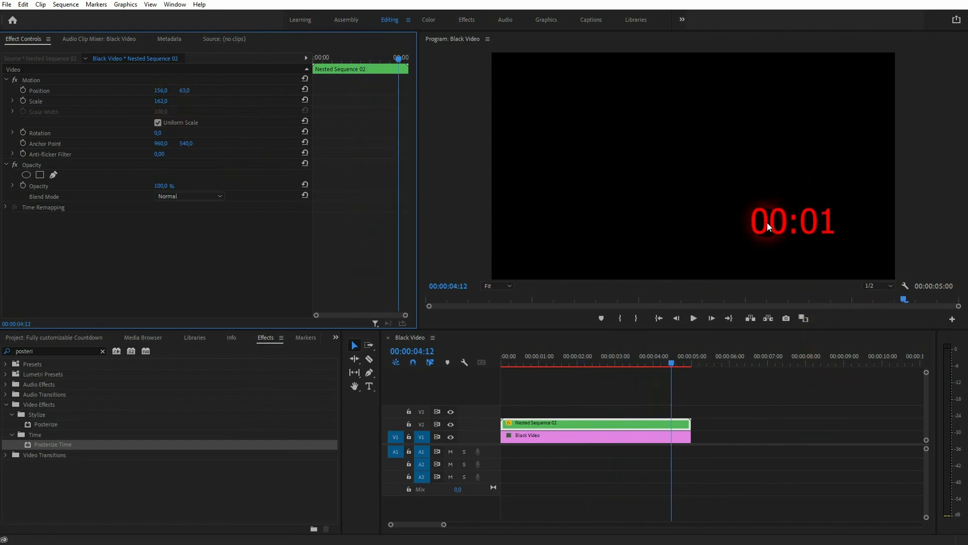
click(670, 364)
key(Home)
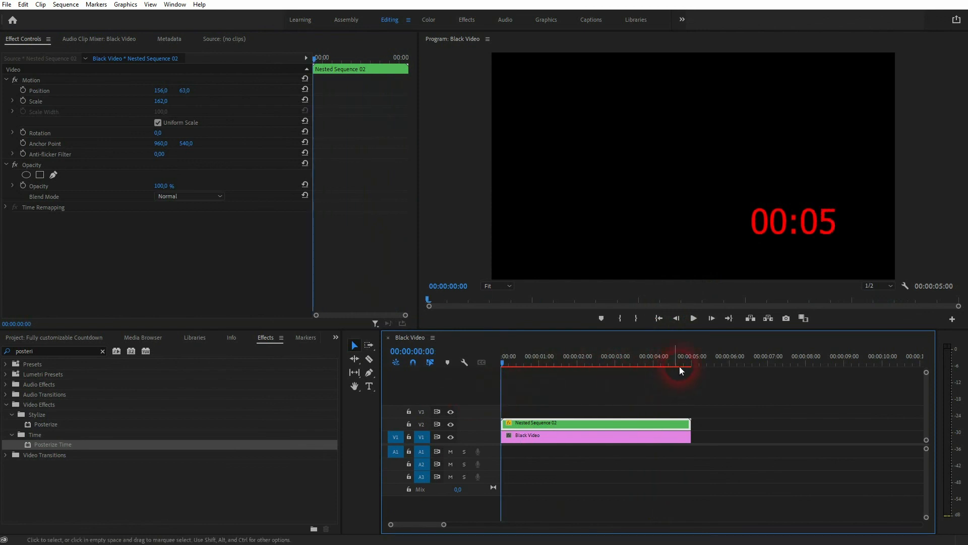